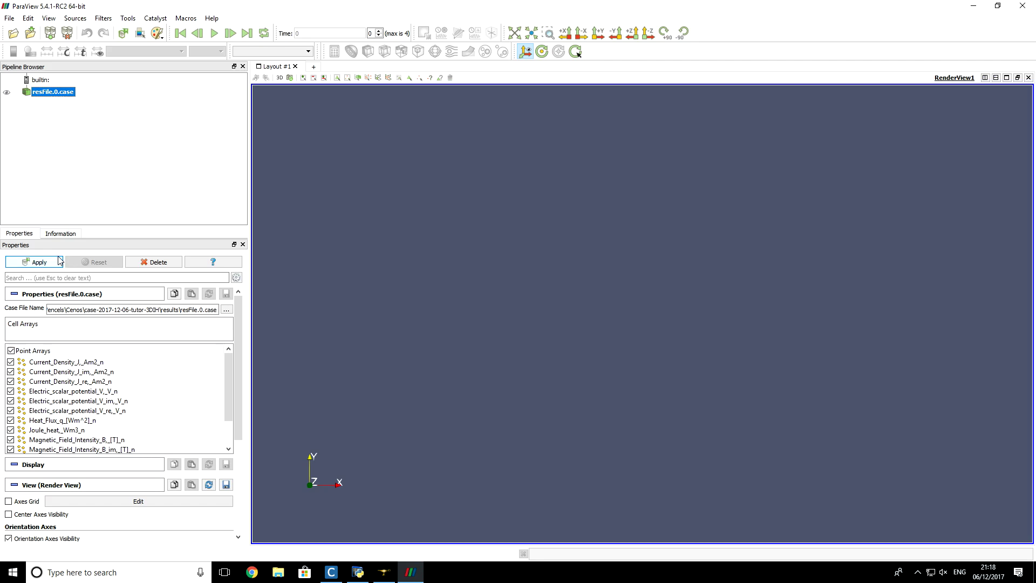
Apply resFile.0.case to render it as a block coloured by Current_Density_J,_Am2_n
click(39, 264)
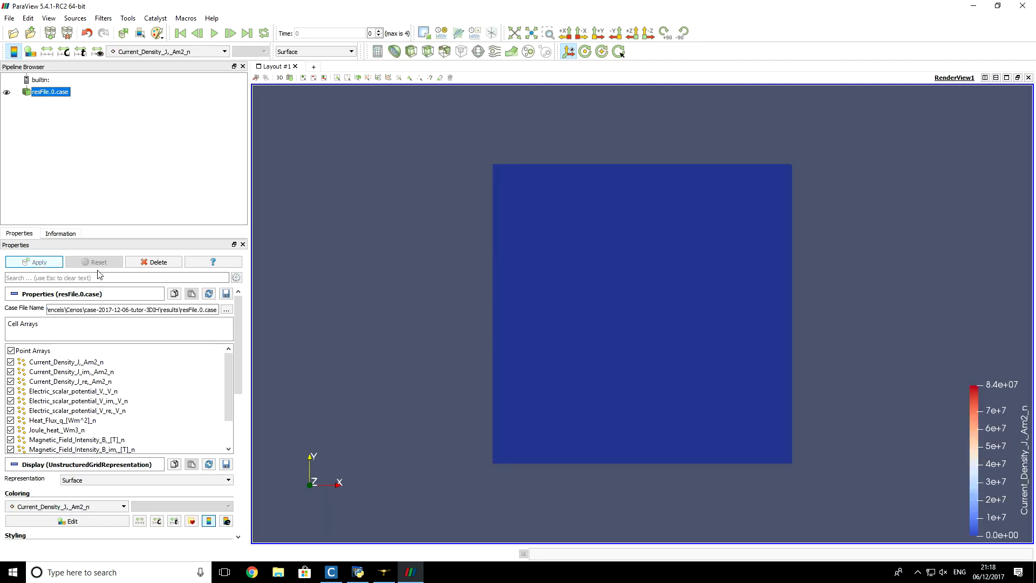
Rotate the current-density block to an oblique 3D view
drag(686, 263, 519, 368)
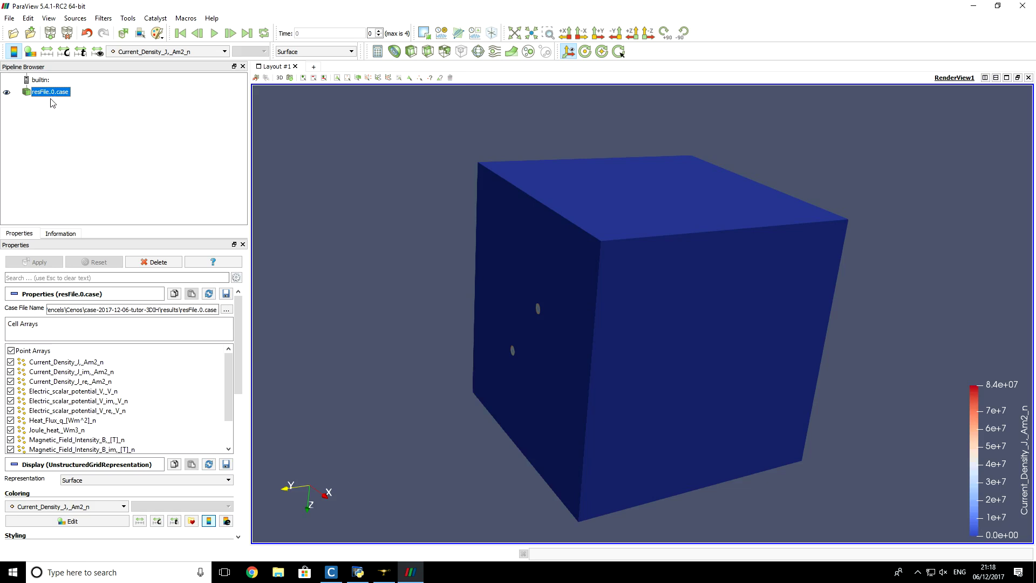
Add an Extract Block filter that keeps only the billet block, and apply it
click(104, 18)
click(111, 32)
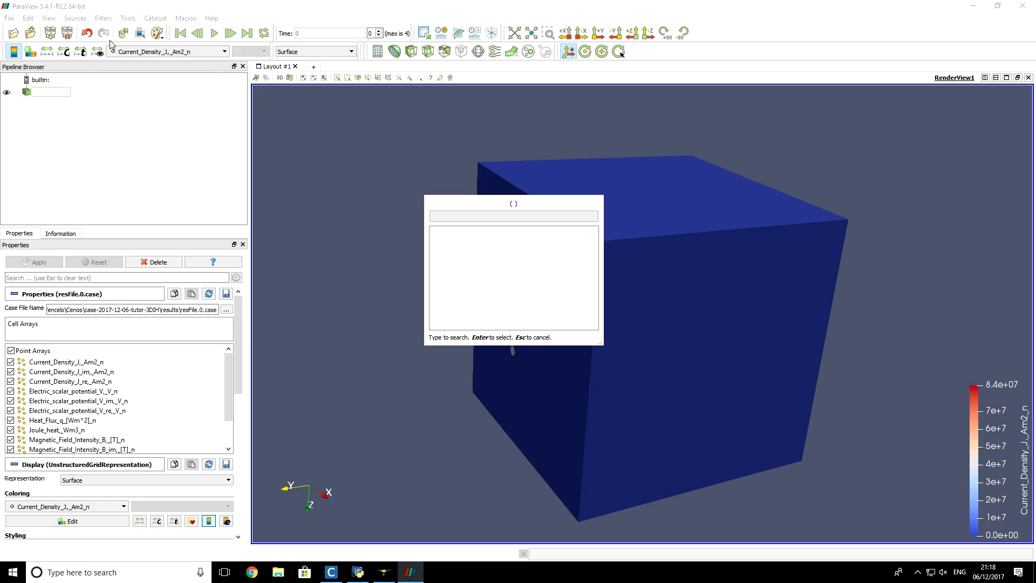
text(extract)
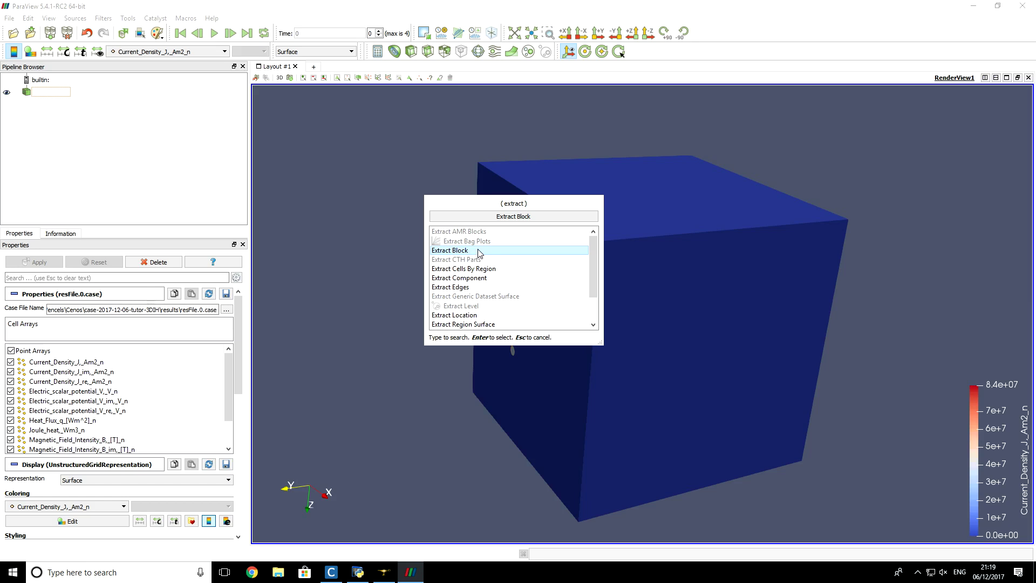
double_click(478, 252)
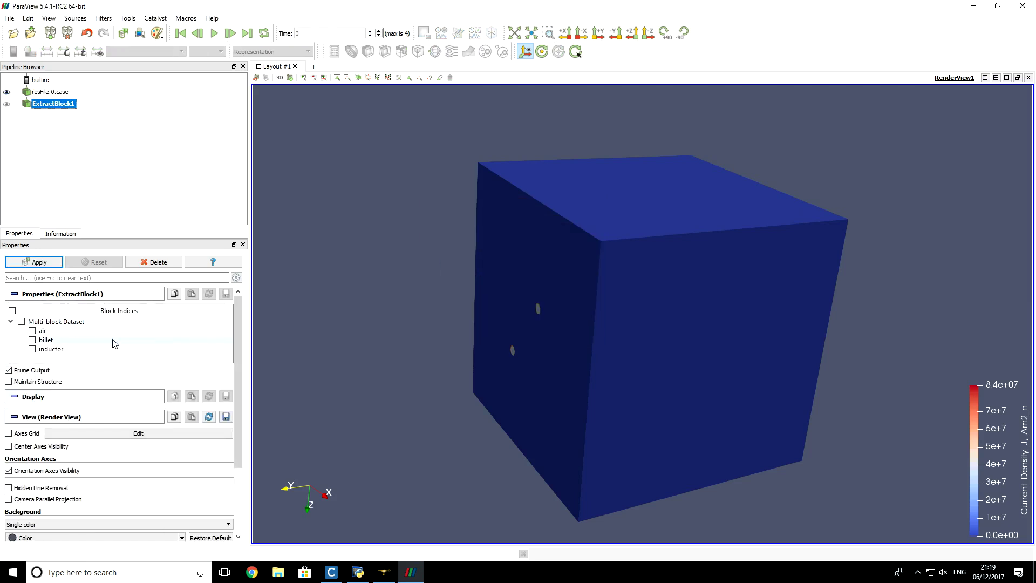
click(33, 341)
click(34, 264)
Tilt the billet upright, zoom in, and show the inductor block alongside it
drag(546, 301, 616, 301)
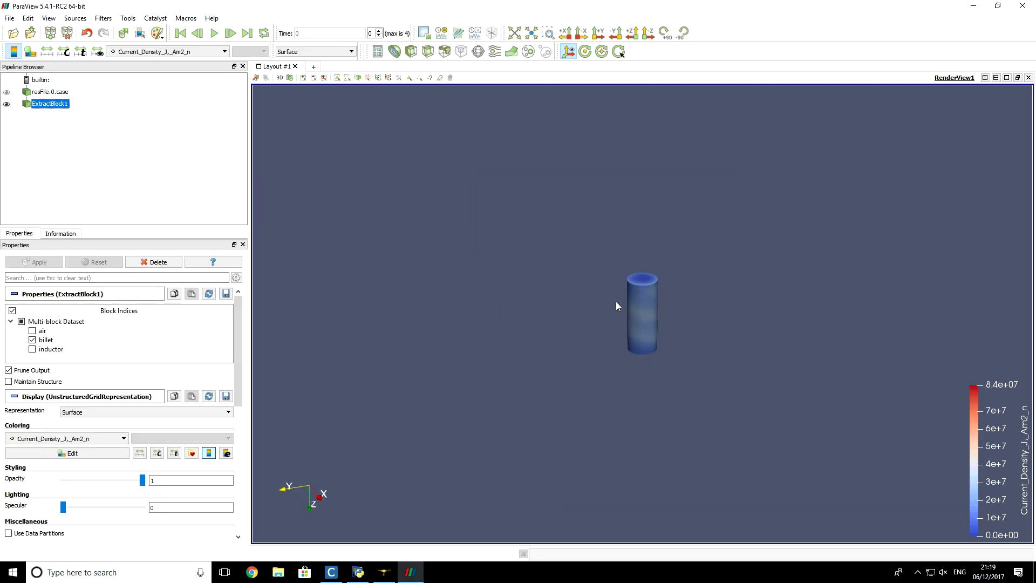
scroll(655, 301, up, 5)
scroll(648, 297, up, 4)
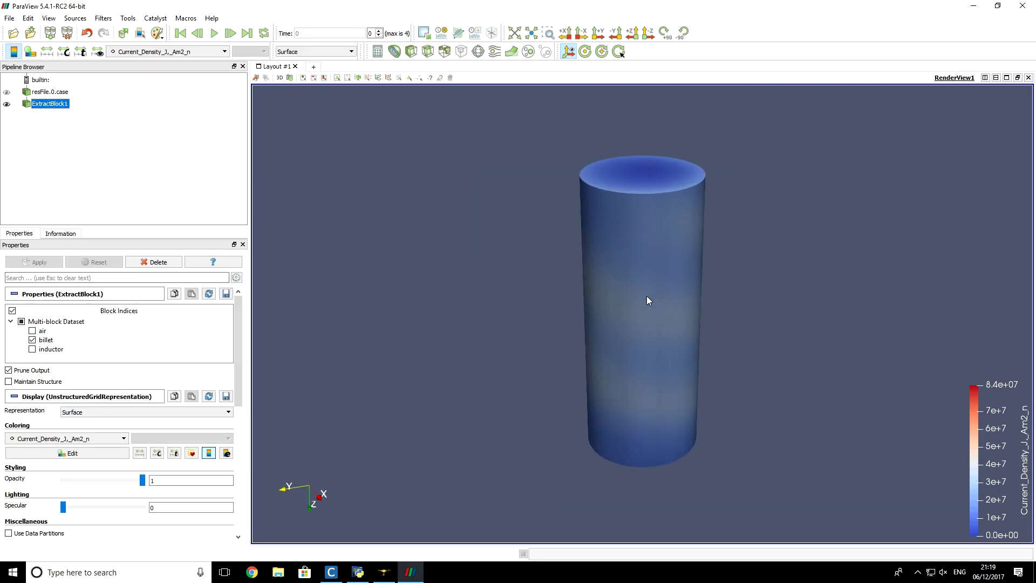
scroll(647, 300, down, 3)
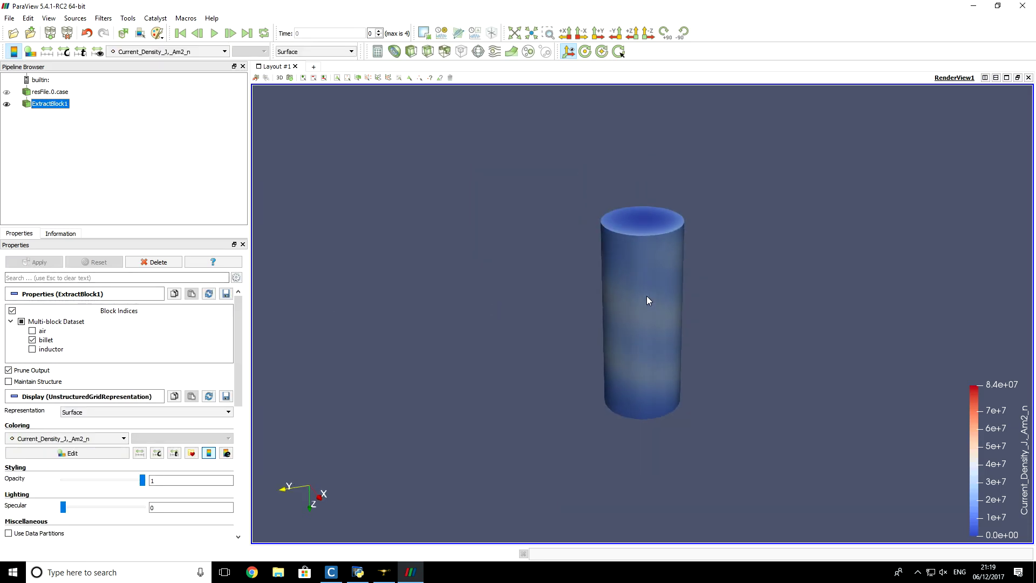
click(32, 349)
click(36, 262)
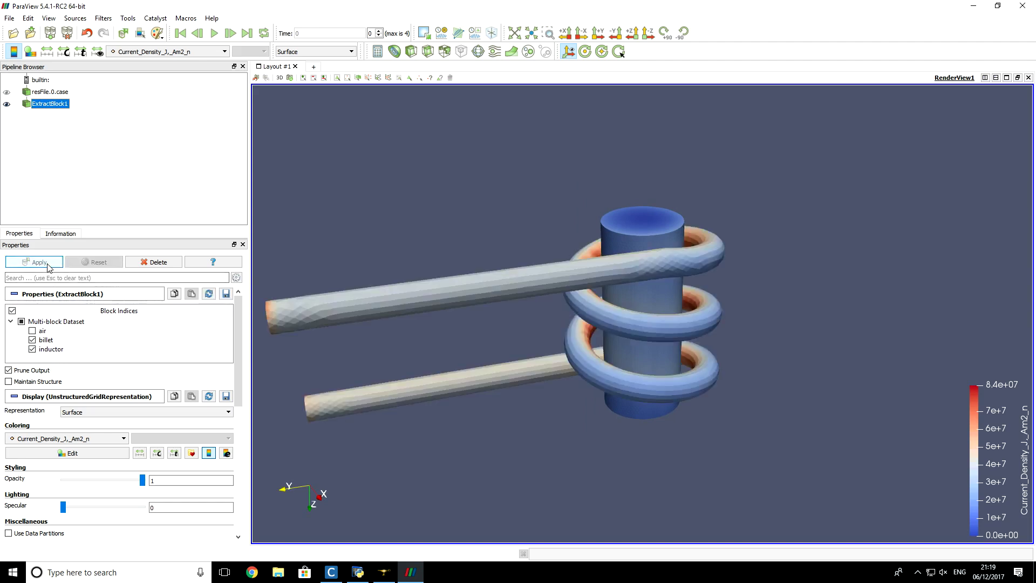
Remove the inductor again so only the billet block is extracted
click(33, 349)
click(37, 262)
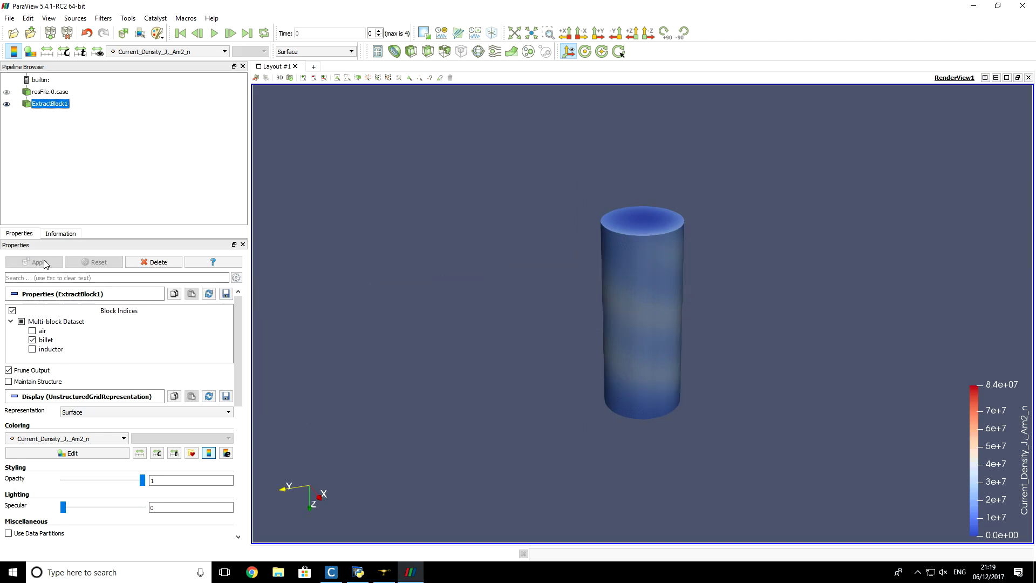
drag(627, 337, 646, 322)
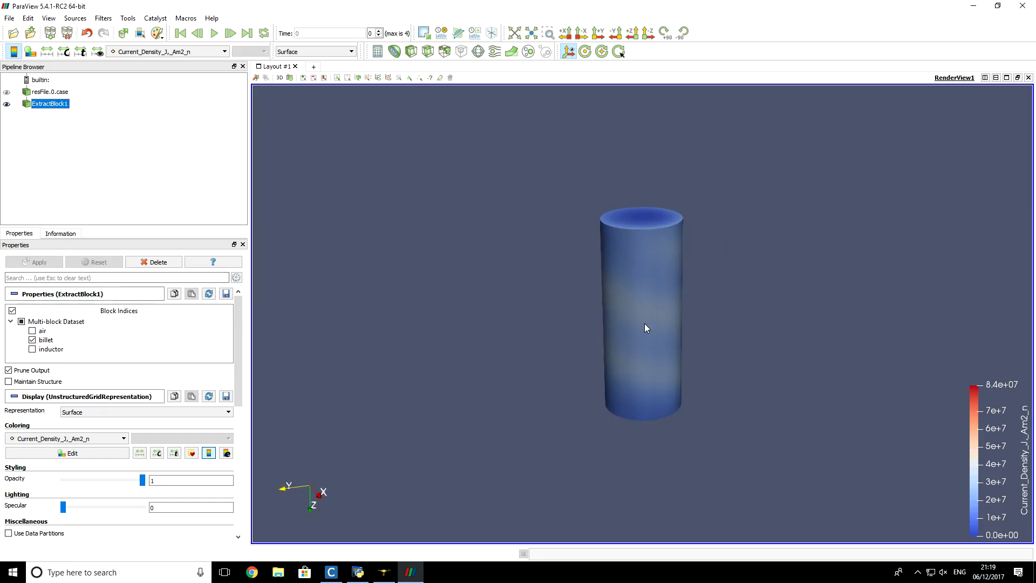
click(94, 439)
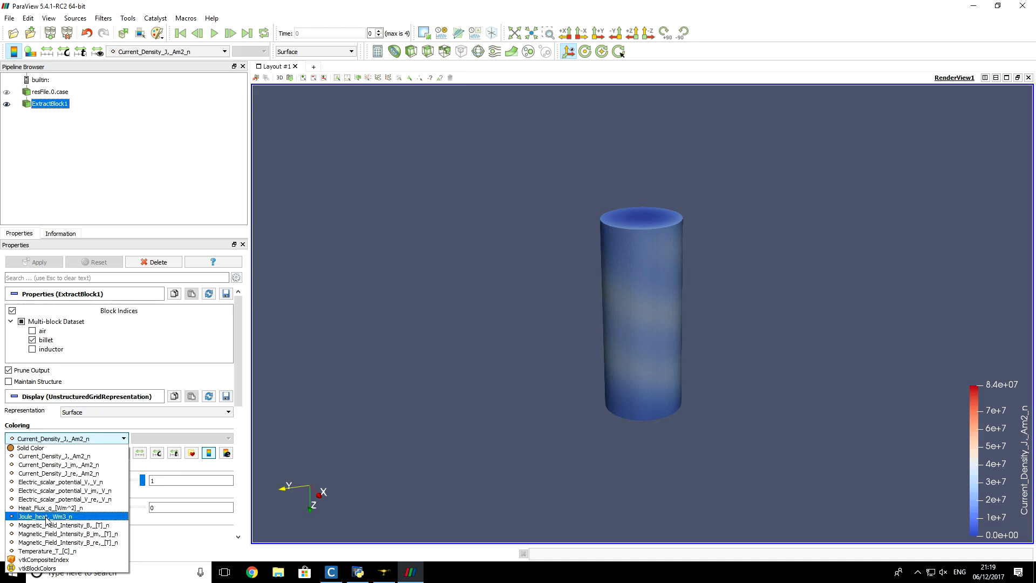
Colour the billet by Joule_heat,_Wm3_n and orbit it to inspect the heating bands
click(48, 517)
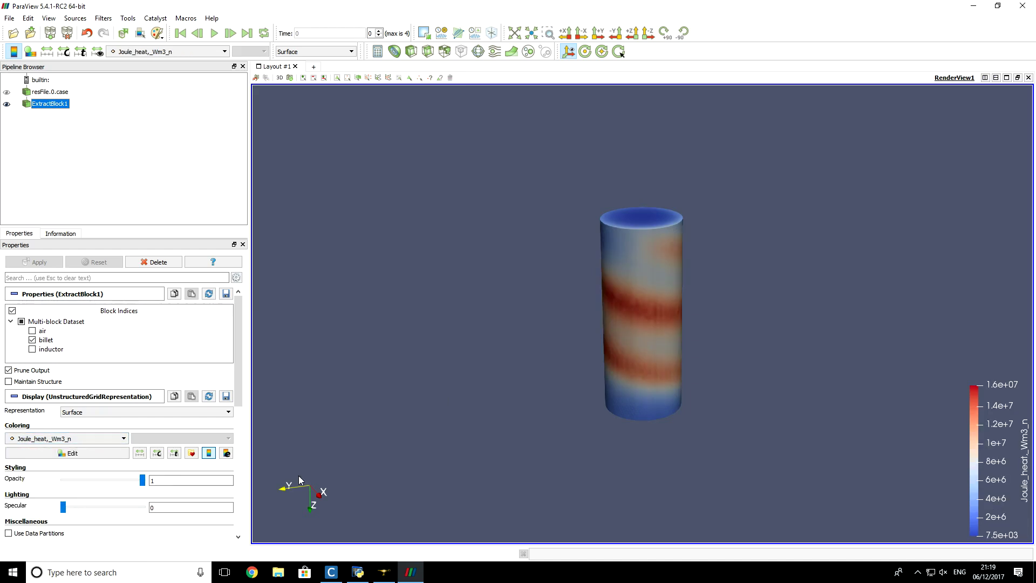
drag(689, 362, 552, 338)
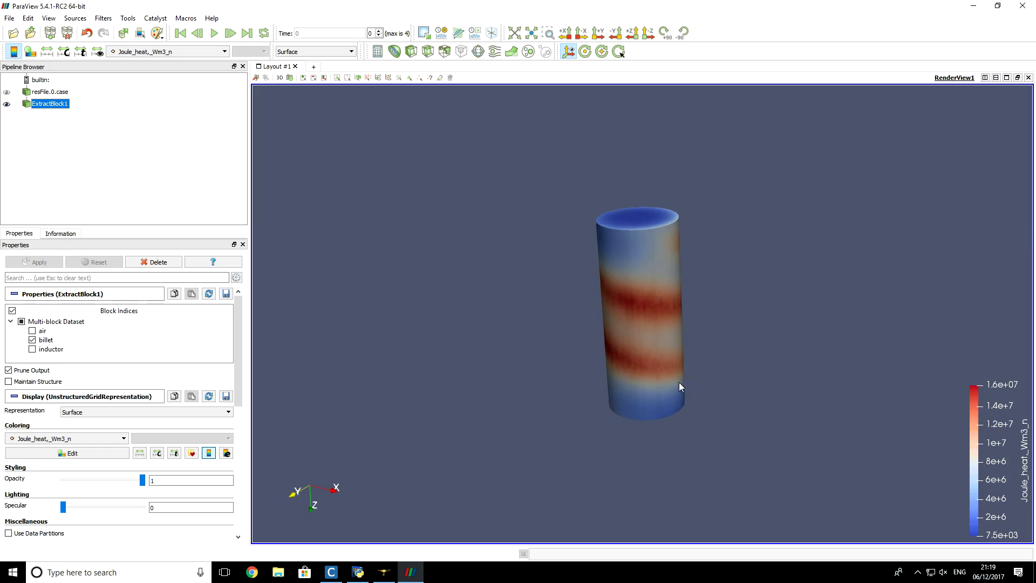
drag(680, 387, 642, 333)
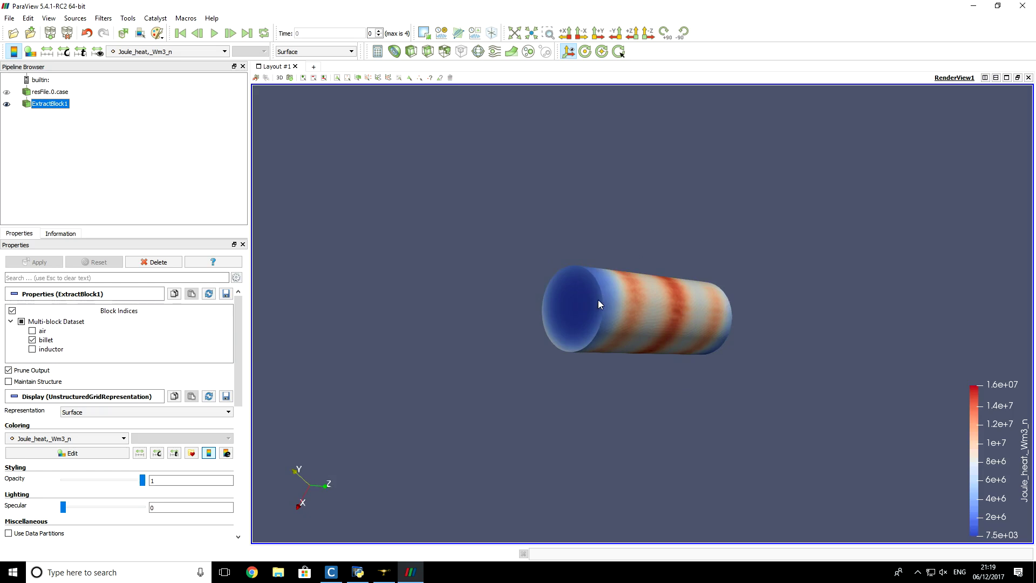
drag(599, 305, 649, 229)
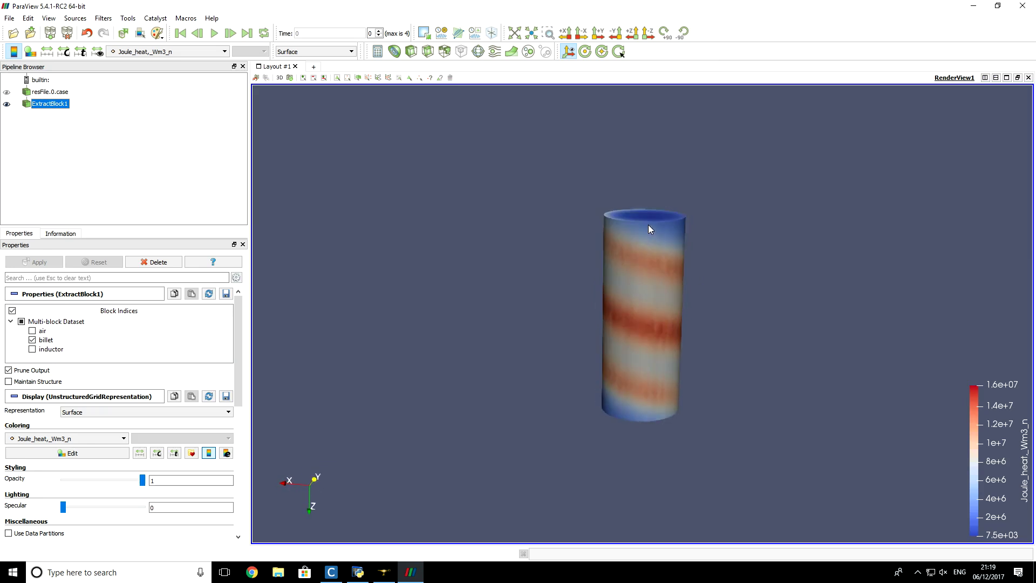
click(121, 438)
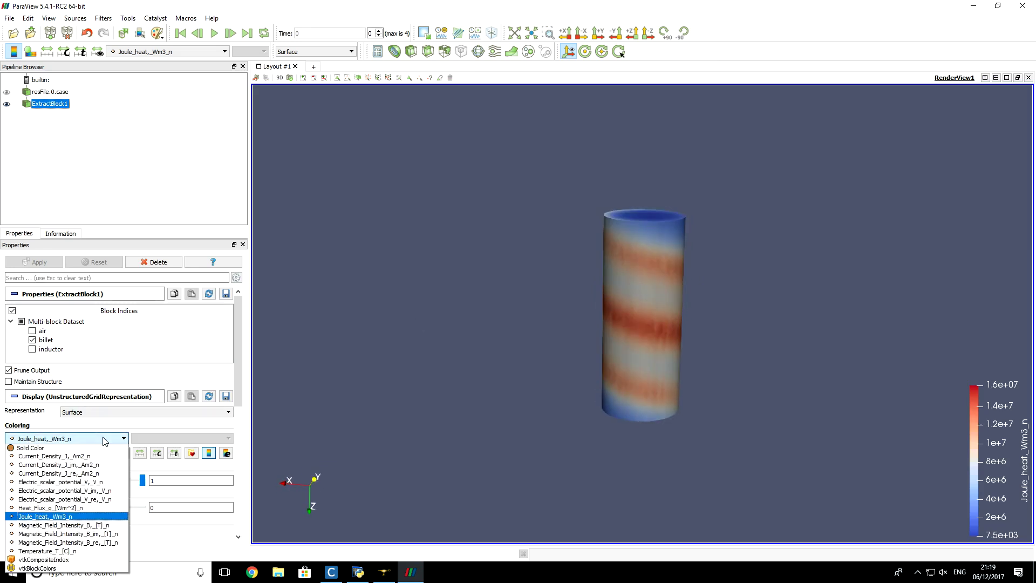
Colour the billet by Temperature_T_[C]_n and move the legend beside the cylinder
click(82, 551)
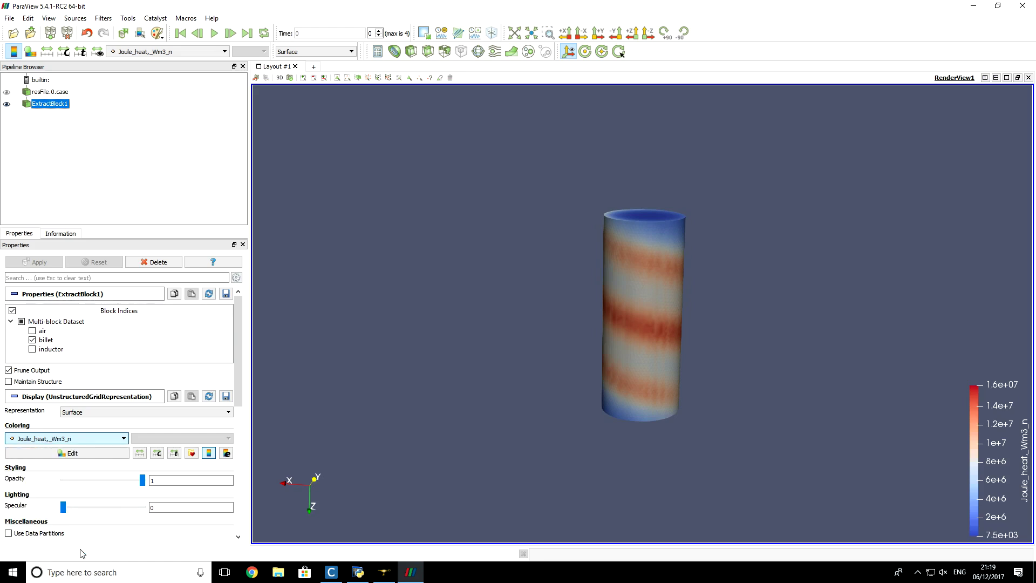
drag(601, 370, 701, 346)
drag(975, 436, 716, 303)
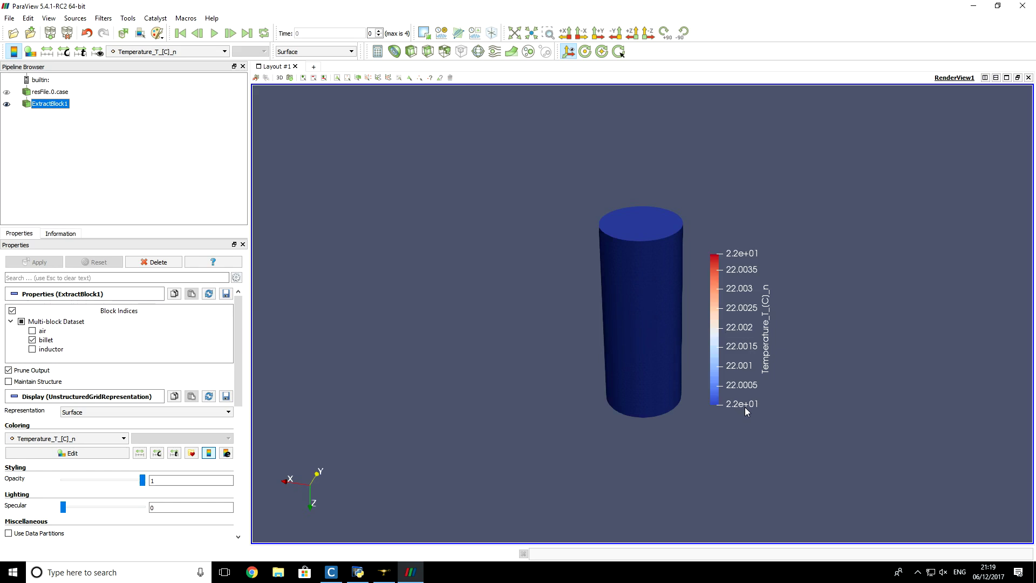
Jump to the final time step, rescale temperature colours, and orbit to a side view
click(248, 33)
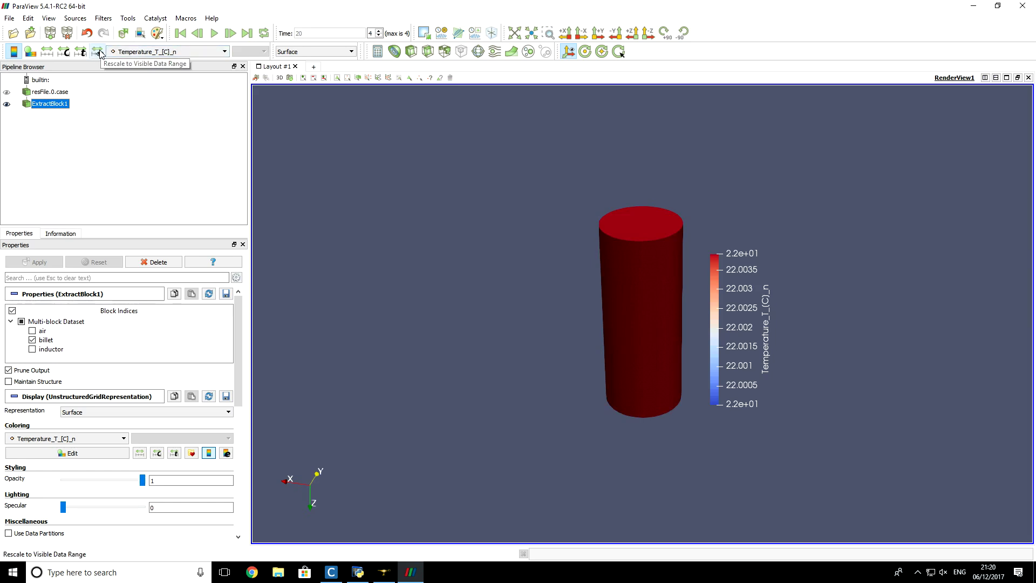
click(99, 52)
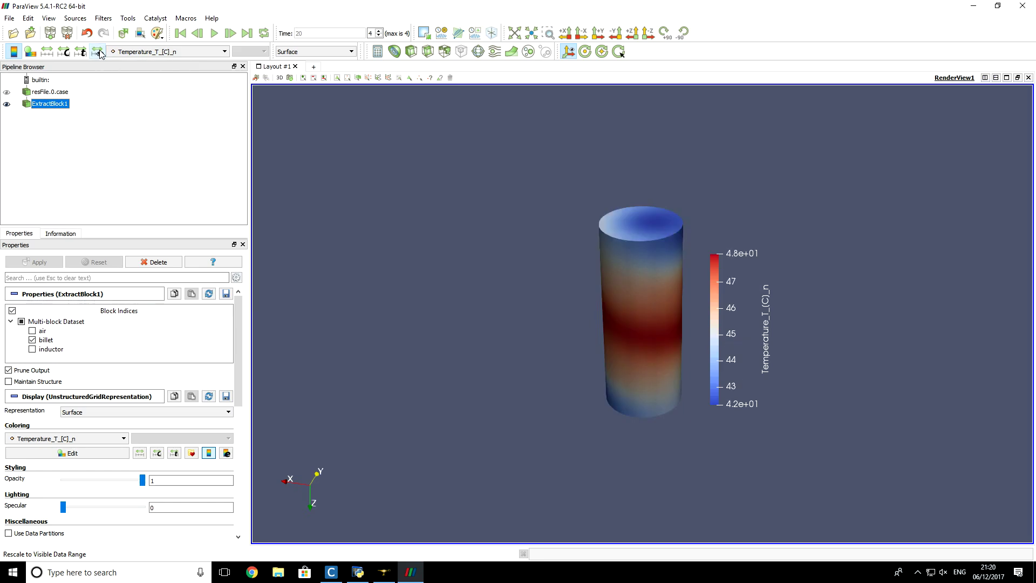
drag(659, 334, 681, 319)
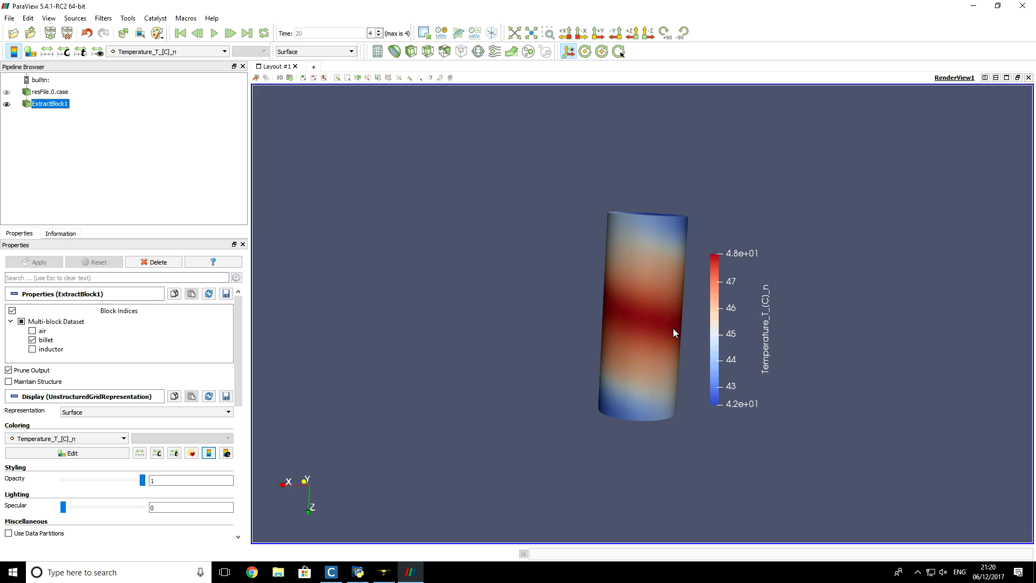
mouse_move(675, 331)
mouse_down()
mouse_move(602, 348)
mouse_move(632, 300)
mouse_move(633, 366)
mouse_move(652, 289)
mouse_move(638, 352)
mouse_move(675, 341)
mouse_up()
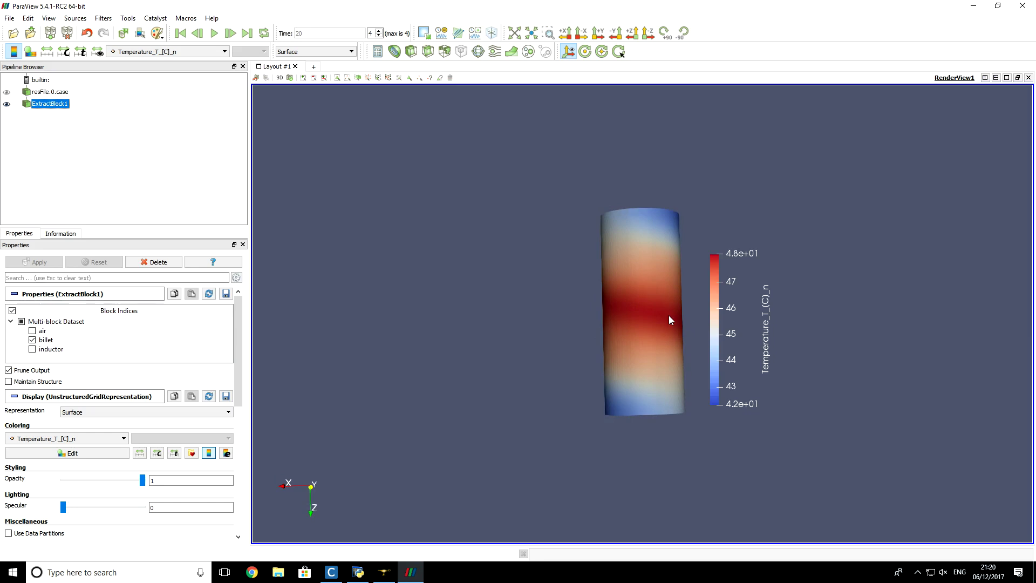
drag(670, 319, 667, 351)
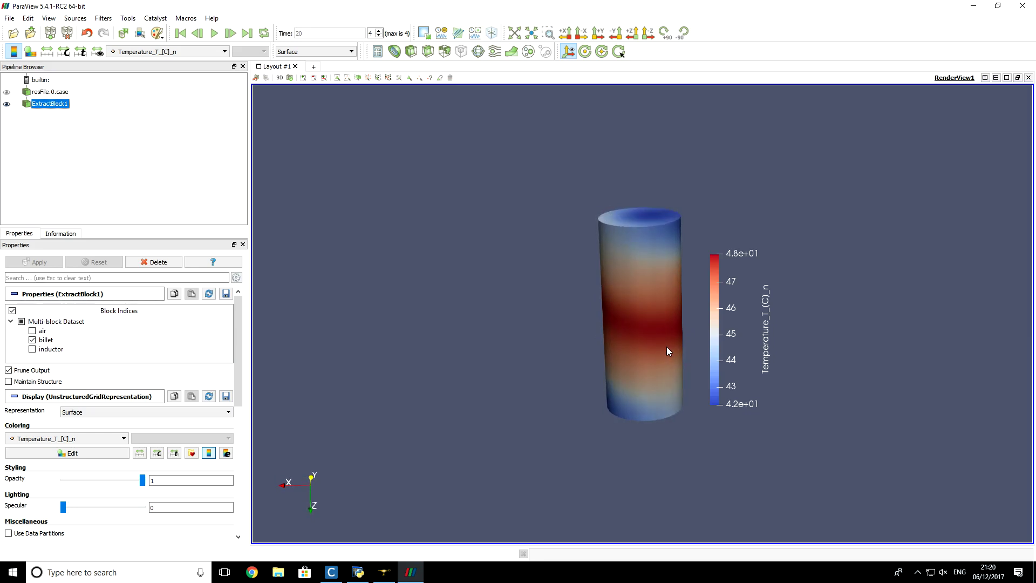
drag(668, 301, 670, 330)
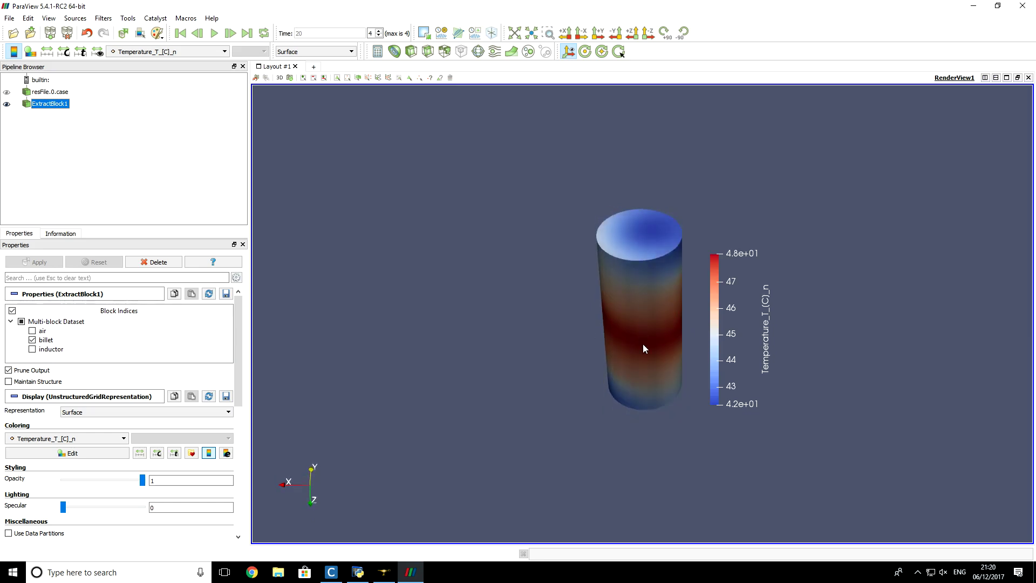
drag(643, 369, 642, 260)
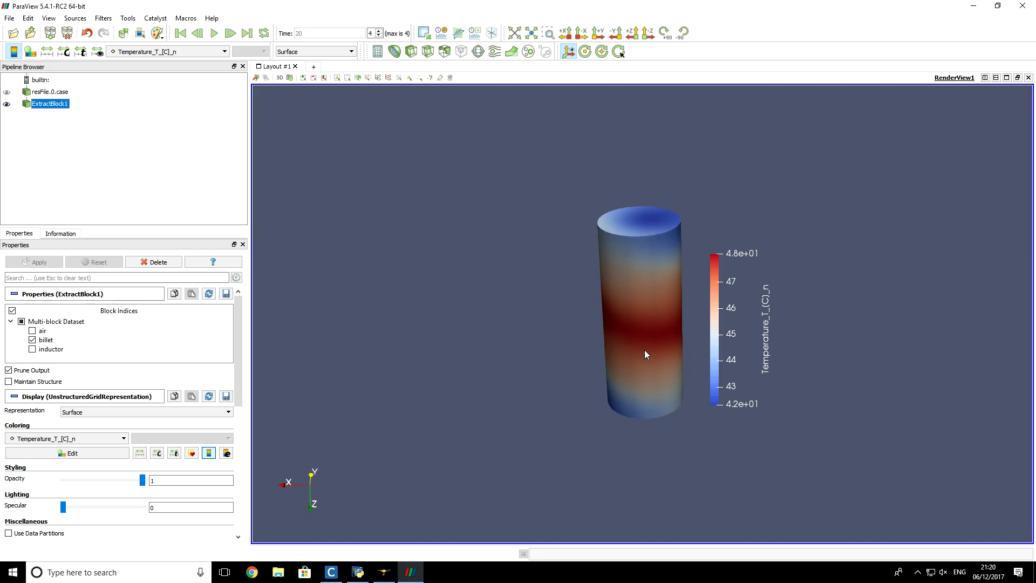
Add a Plot Over Line filter with its probe line along the Z axis
click(103, 21)
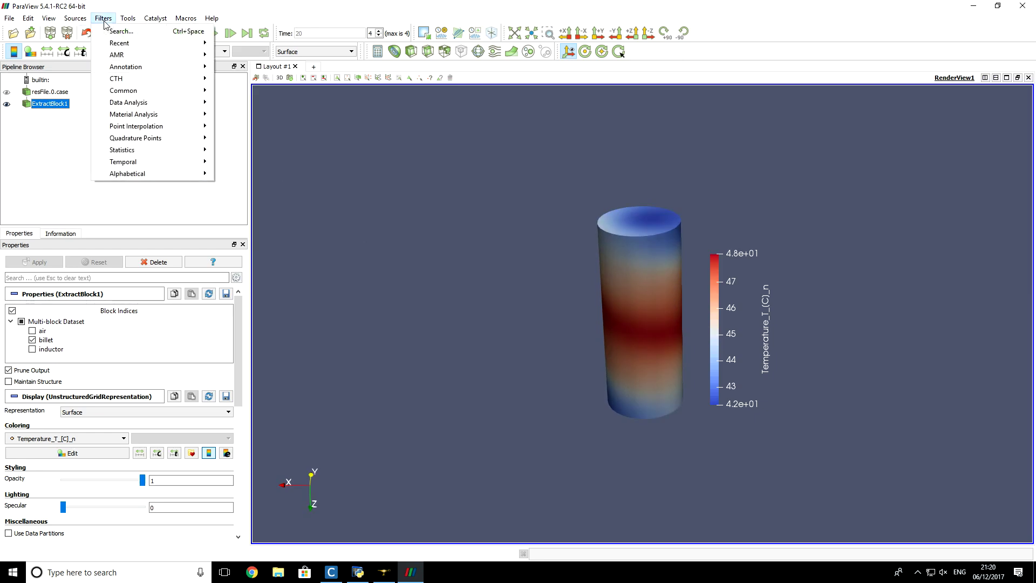
click(116, 32)
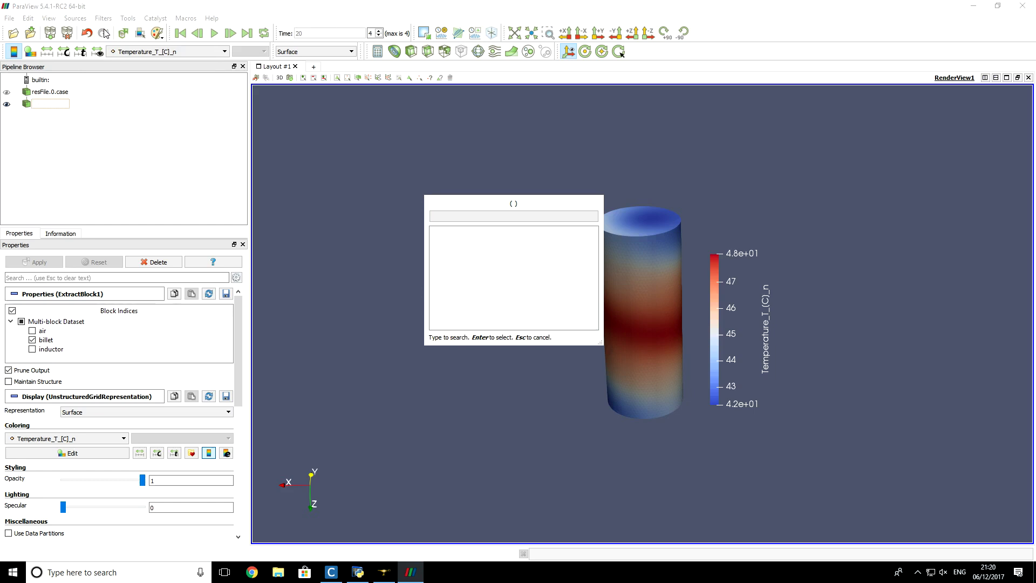
text(plot over)
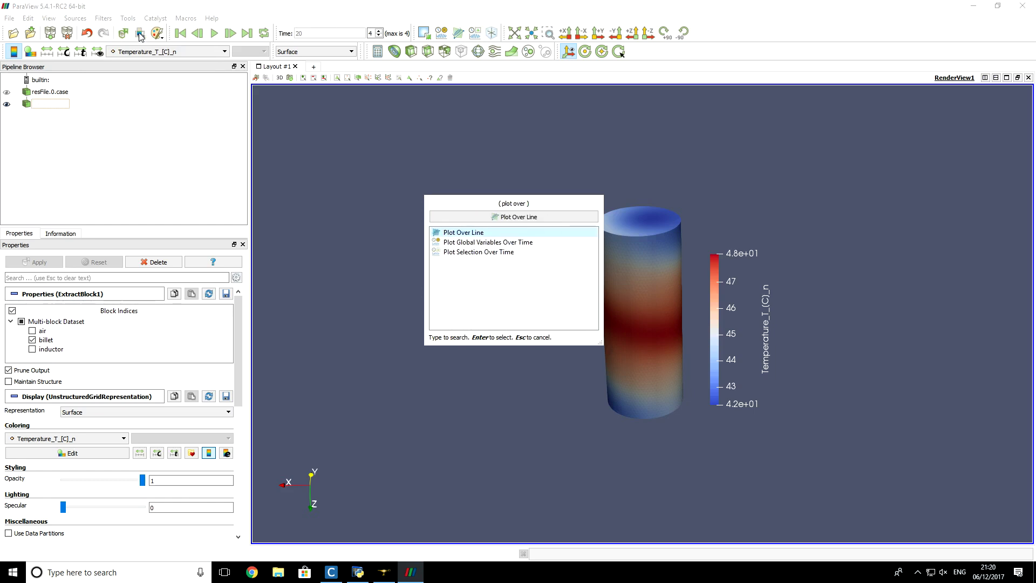
click(502, 236)
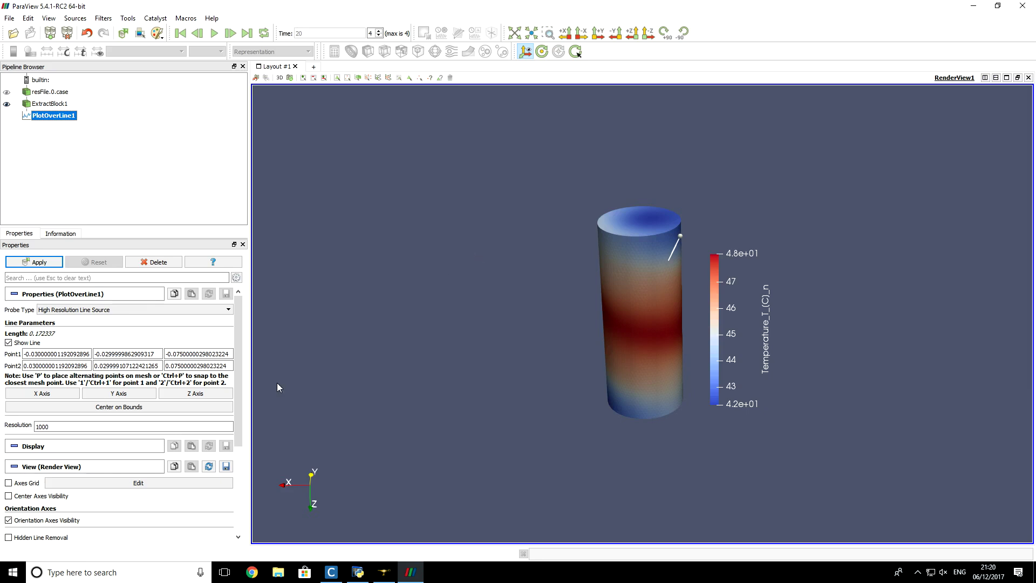
click(211, 397)
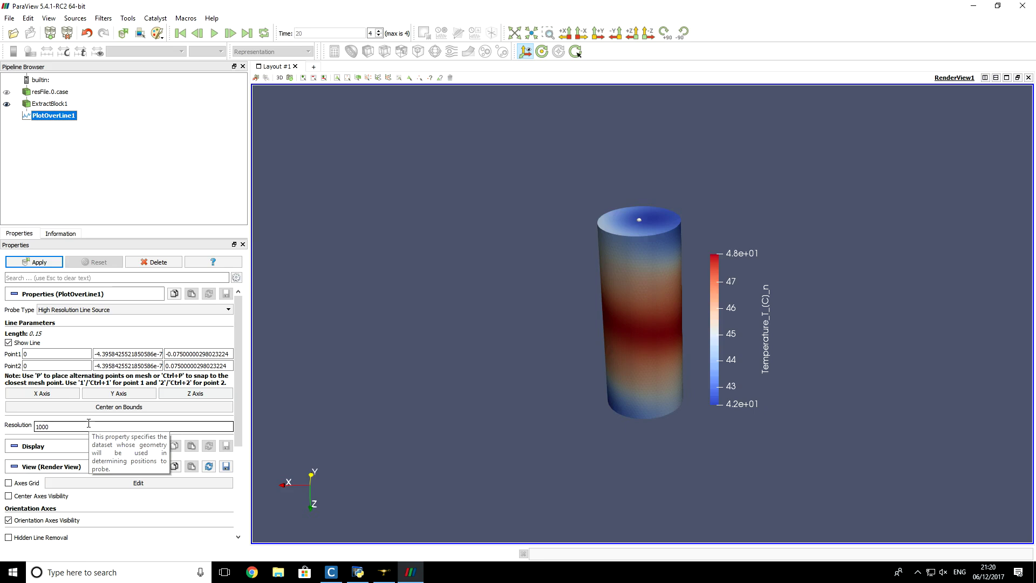
Apply the probe and plot only the Temperature_T_[C]_n series in the line chart
click(31, 263)
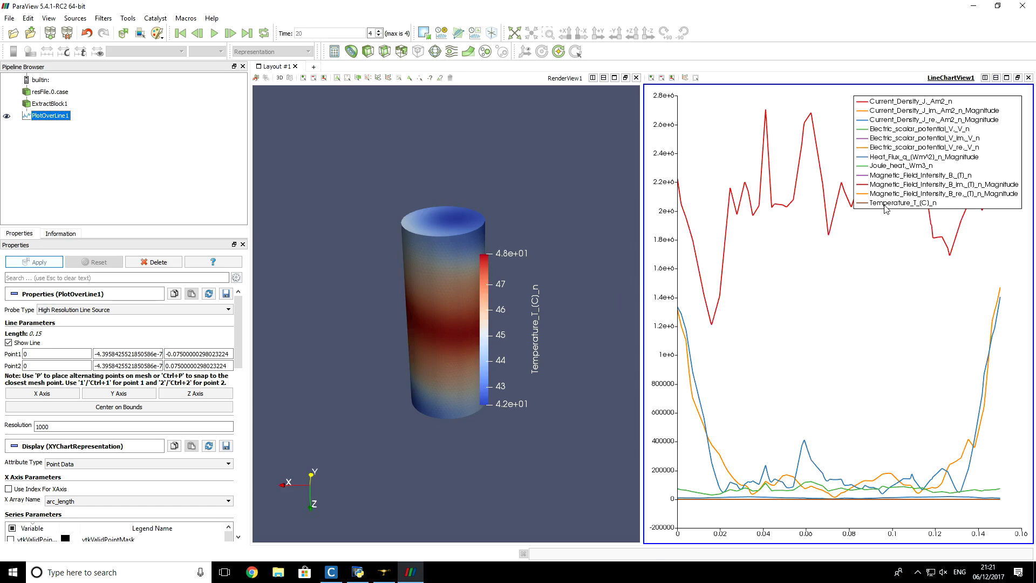
drag(238, 332, 235, 386)
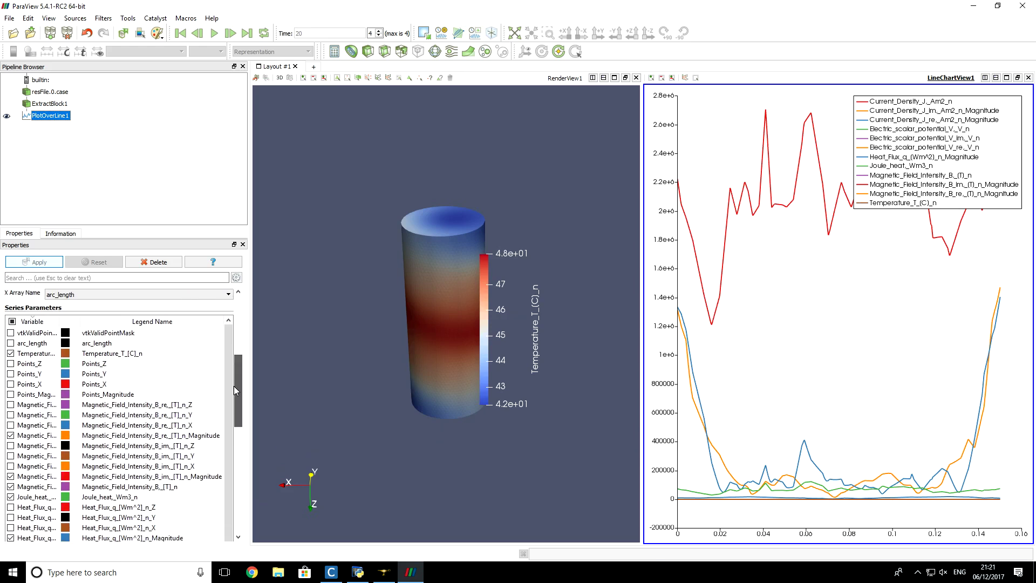
click(12, 321)
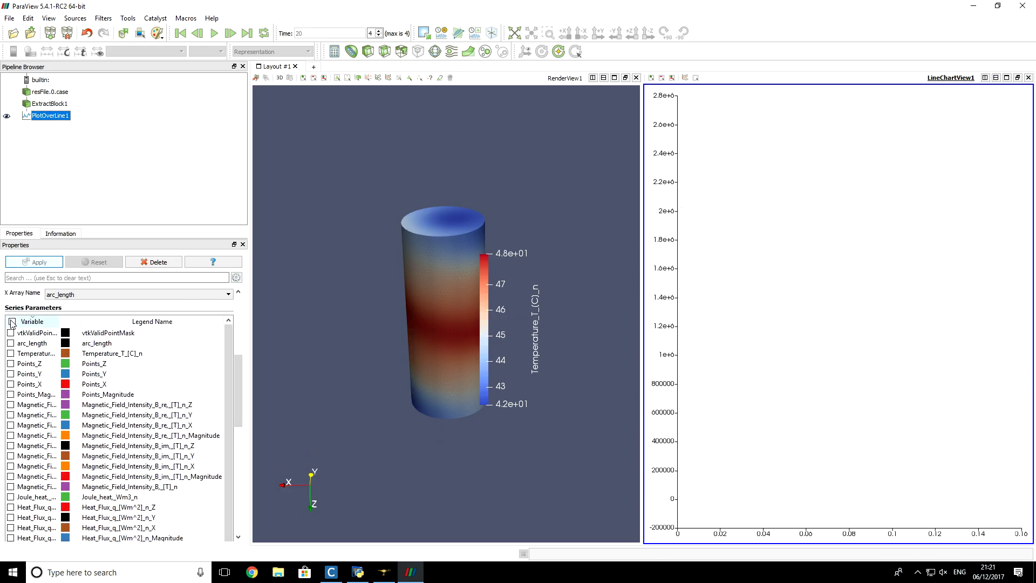
click(10, 353)
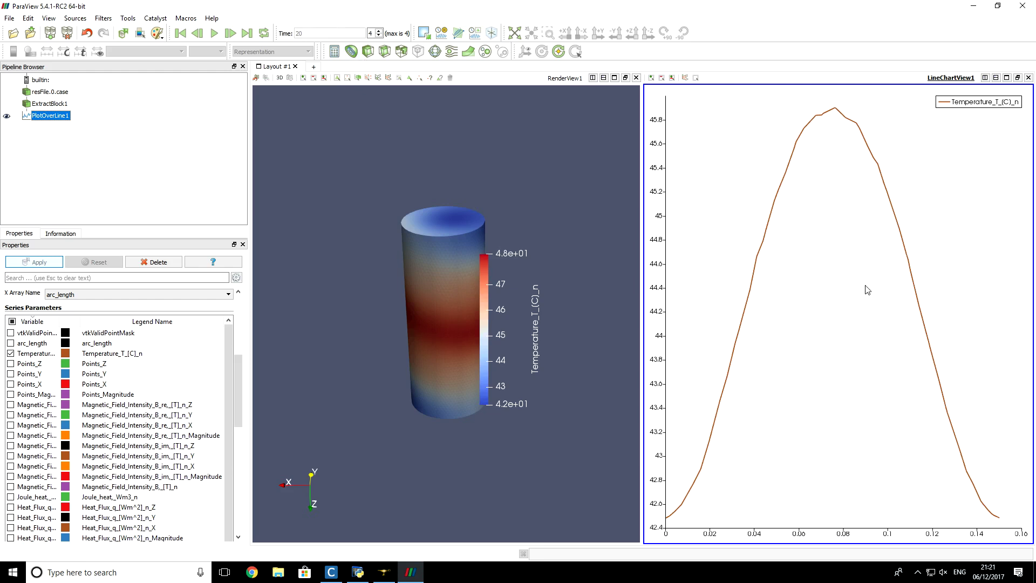
Orbit the billet to view its underside, then turn it back upright
mouse_move(835, 110)
drag(461, 370, 468, 438)
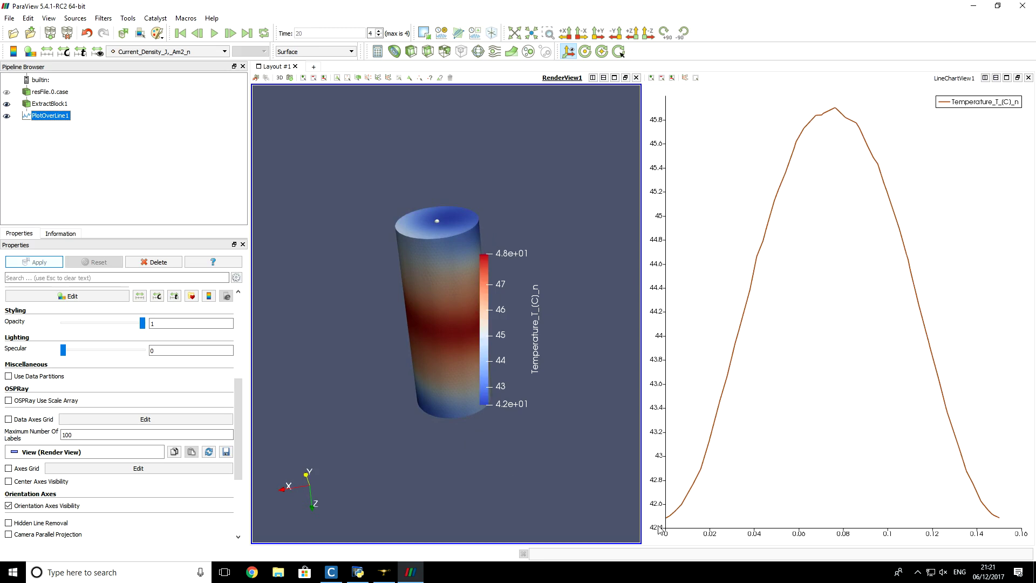
mouse_move(665, 519)
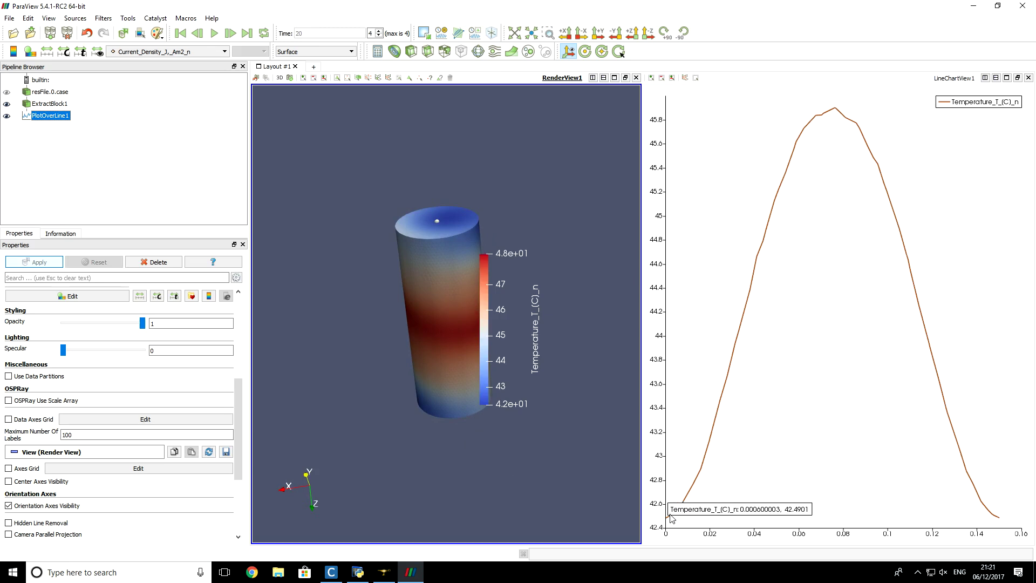
drag(387, 295, 444, 286)
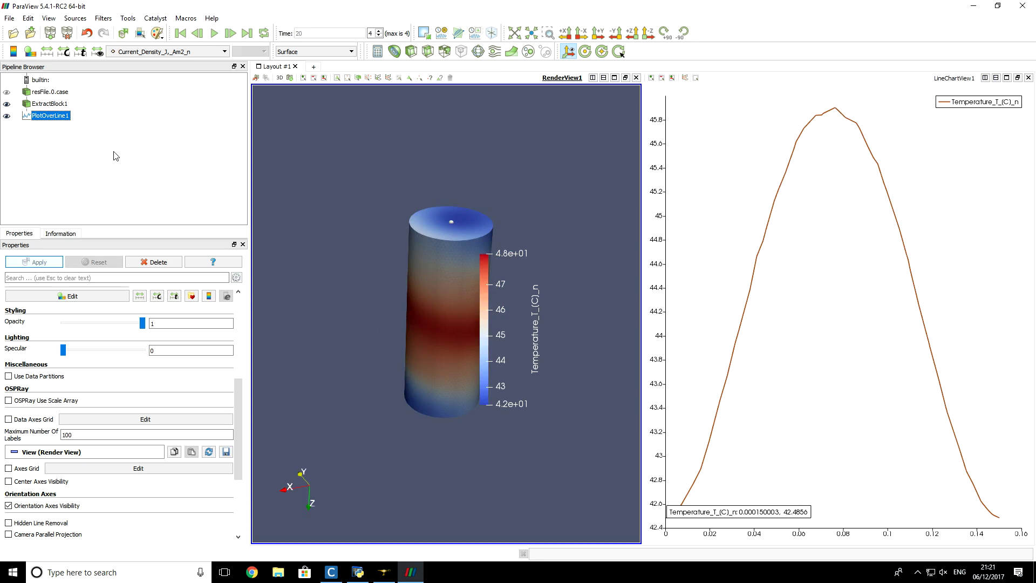
Add a Slice filter to ExtractBlock1, coloured by current density
click(86, 104)
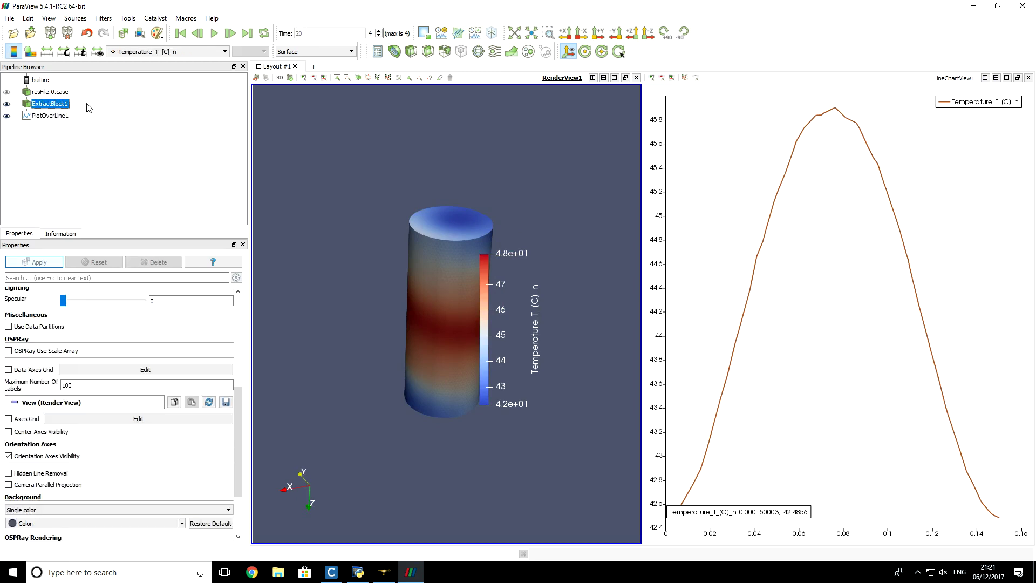
click(428, 52)
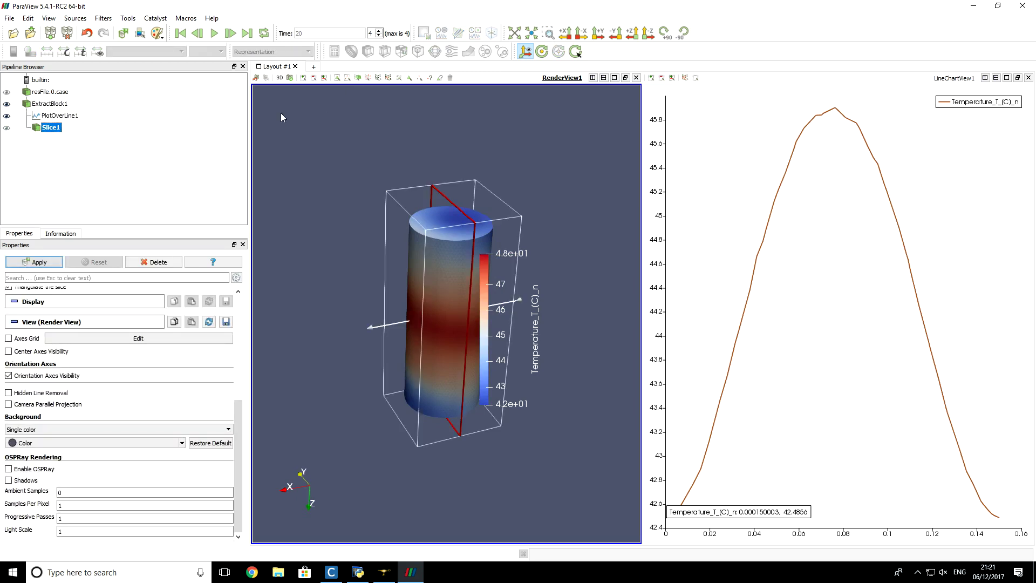
click(51, 263)
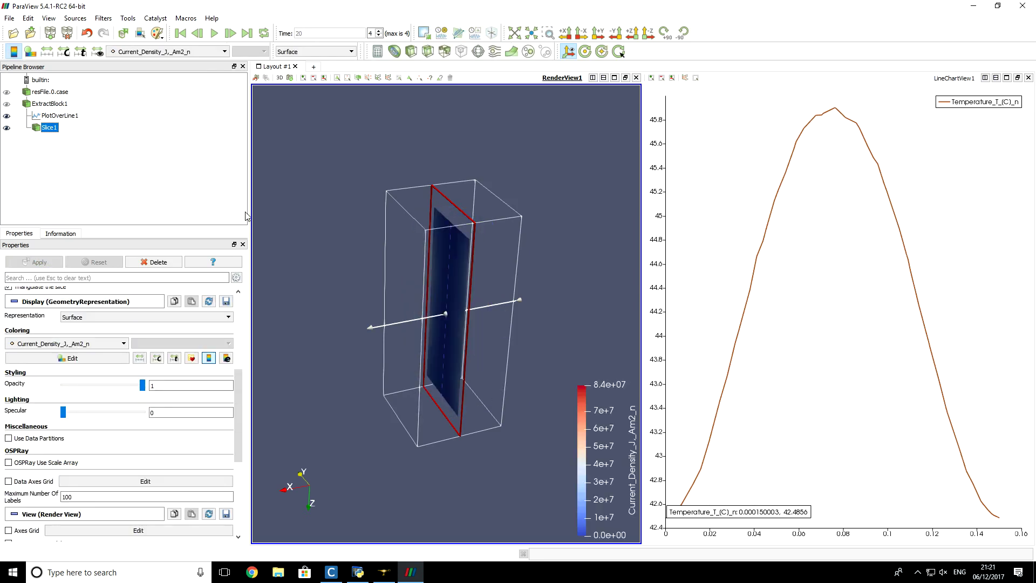
View the slice face-on along +X, hide the plane outline, zoom in, reposition the legend
click(567, 35)
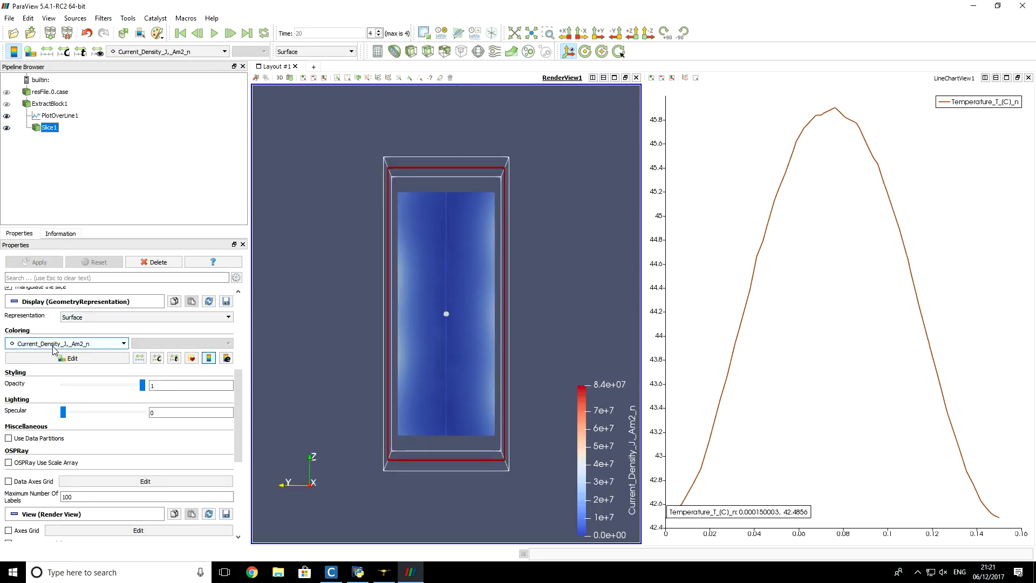
drag(238, 386, 254, 311)
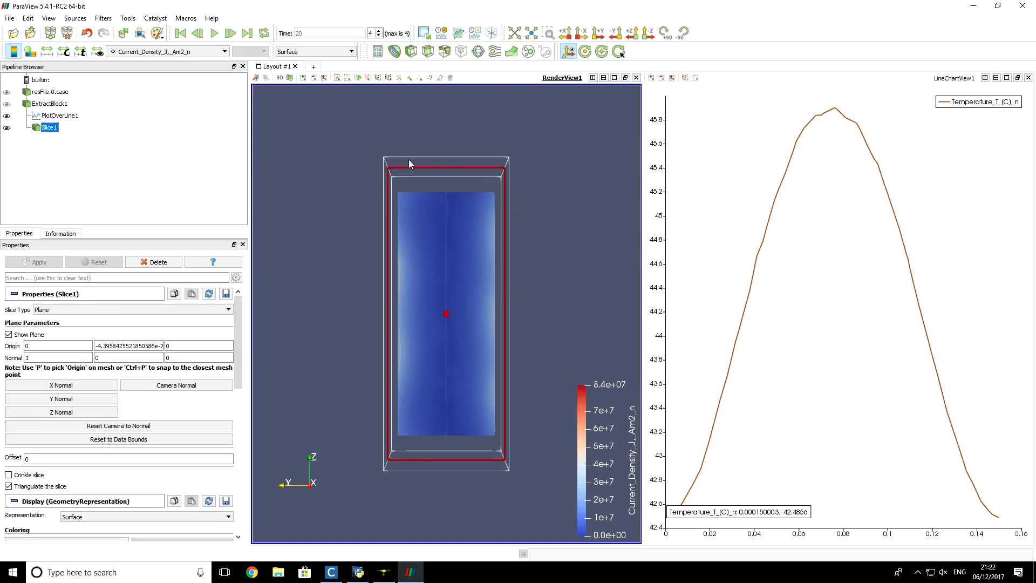
click(19, 336)
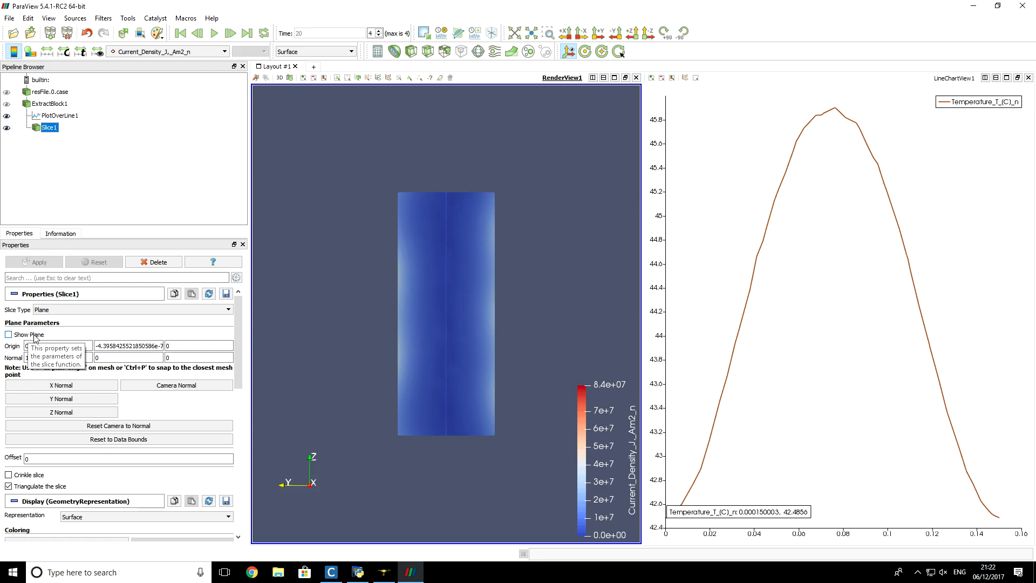
scroll(438, 346, up, 5)
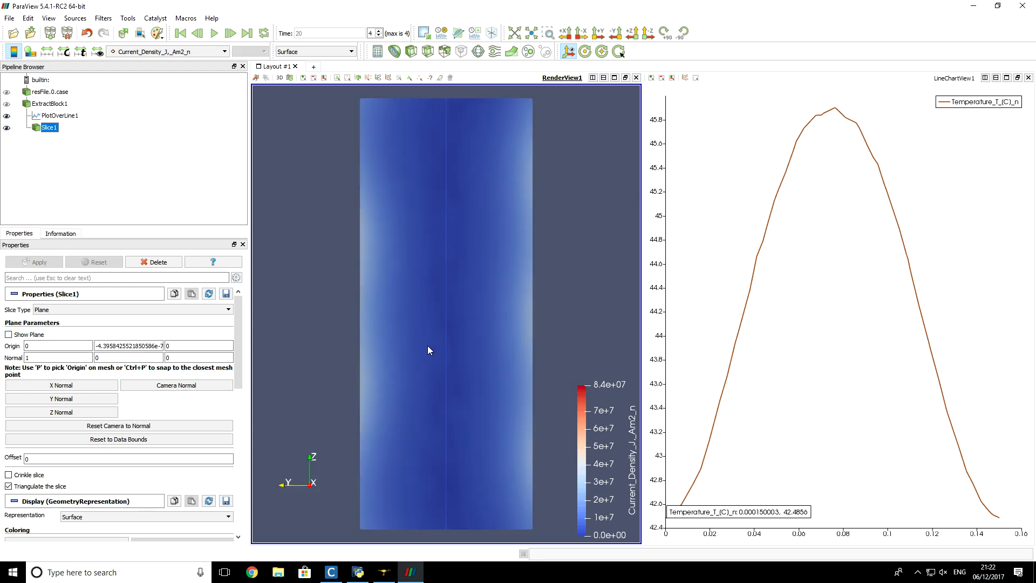
drag(581, 414, 546, 358)
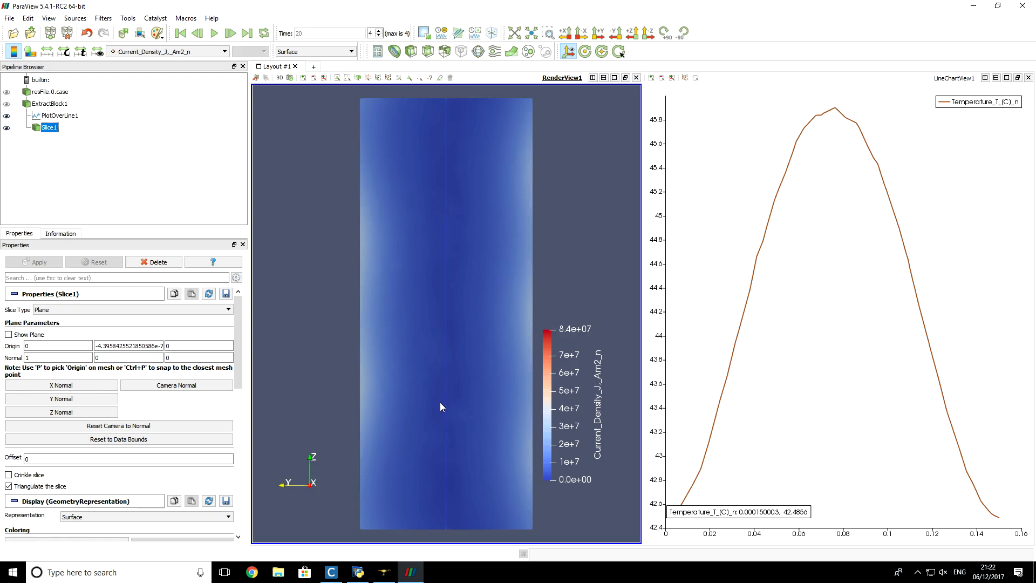
Rescale slice colours to its 1.1e+06–3.3e+07 range, then zoom out and tilt into perspective
click(98, 54)
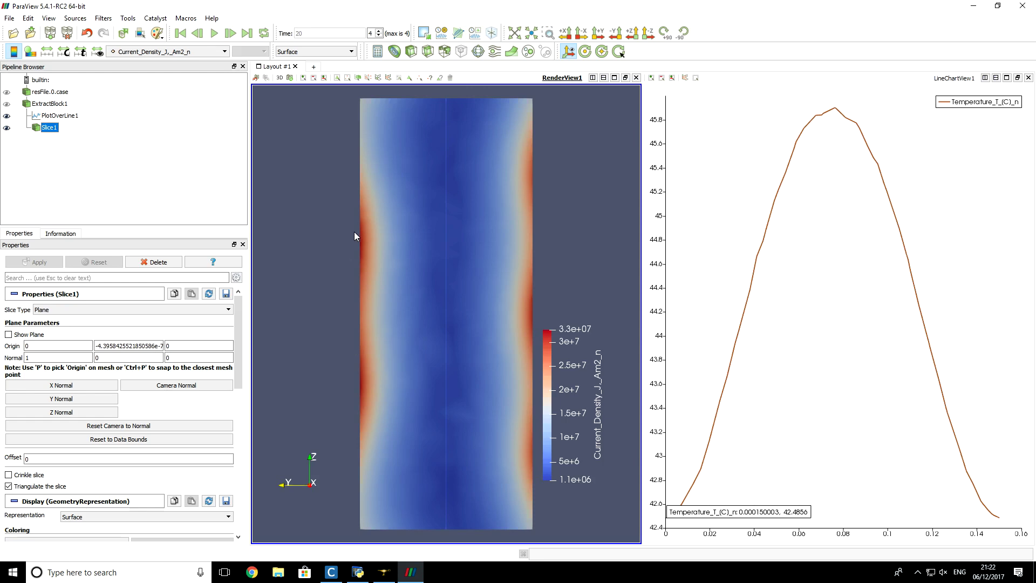
scroll(355, 232, down, 2)
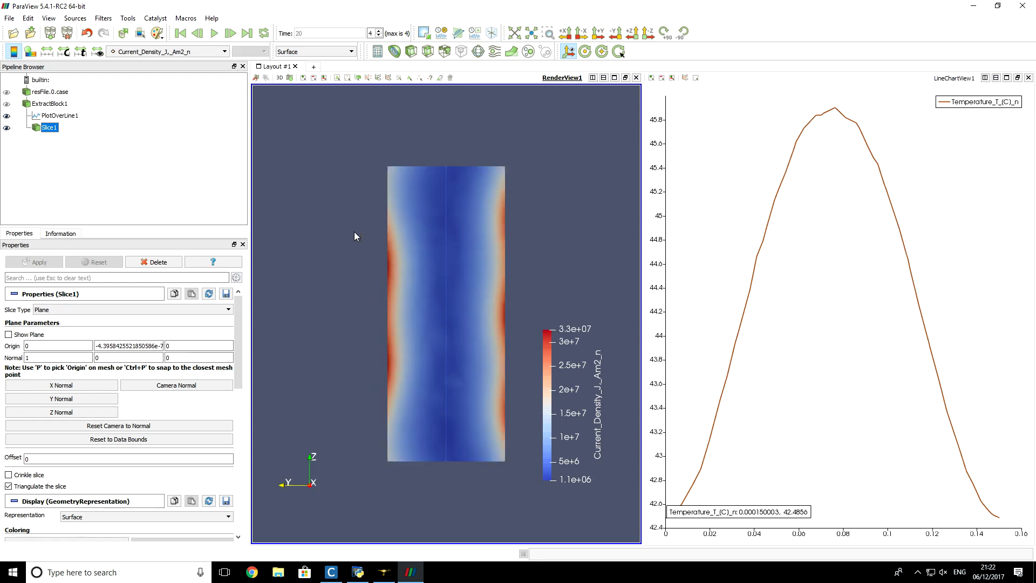
drag(416, 268, 430, 300)
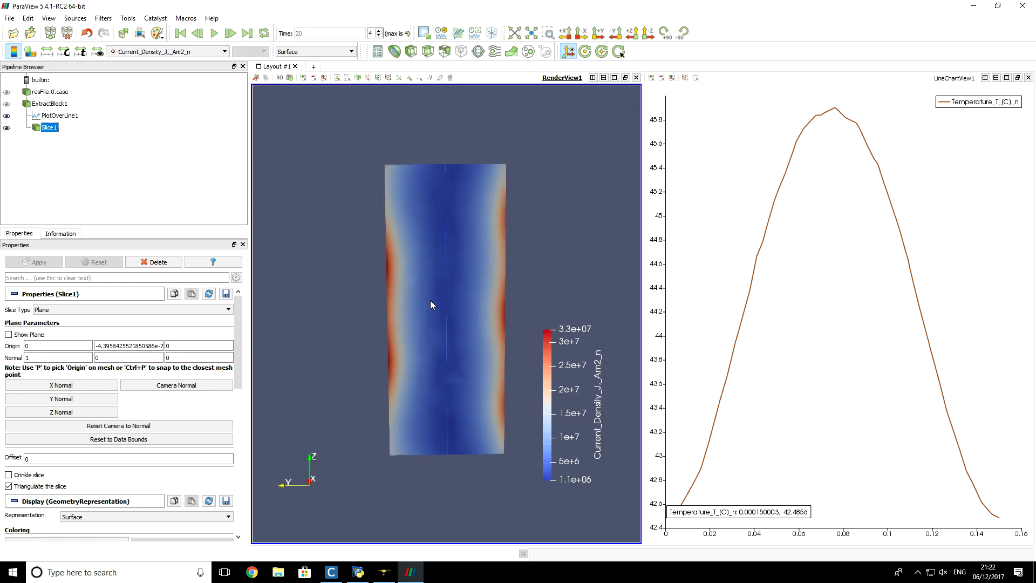
scroll(430, 300, down, 2)
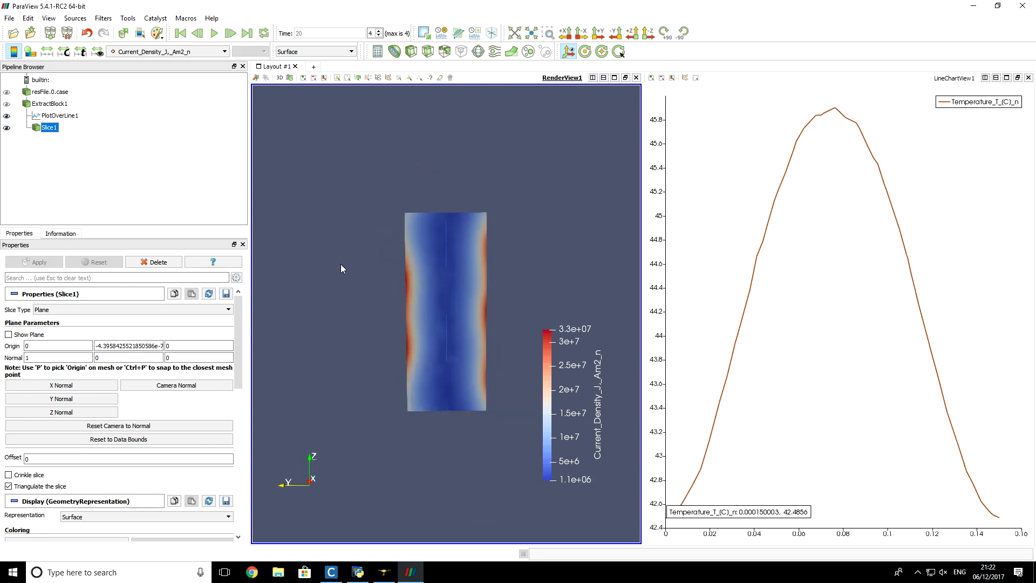
click(33, 93)
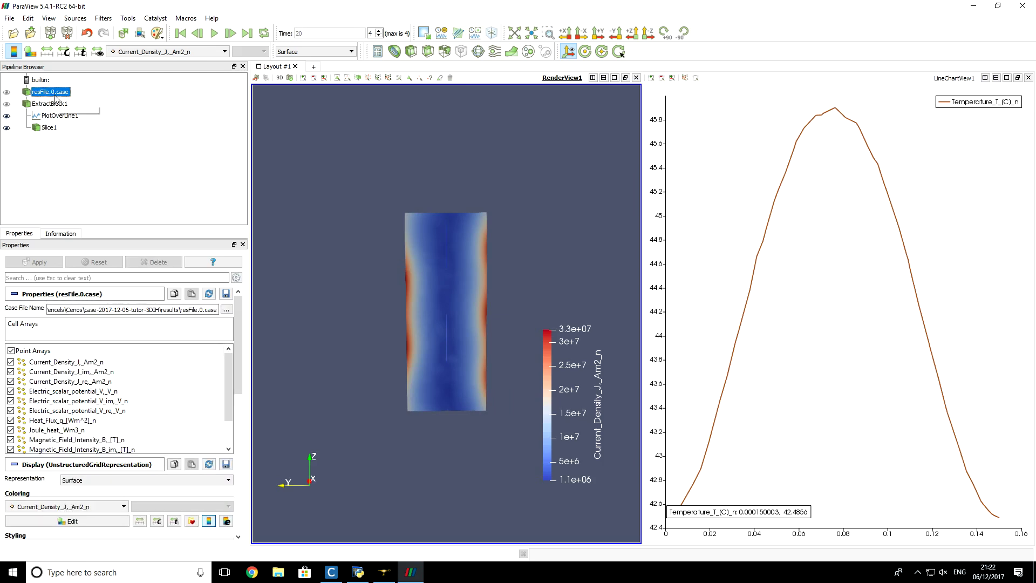
Add a Stream Tracer on resFile.0.case tracing Magnetic_Field_Intensity_B_re
click(496, 53)
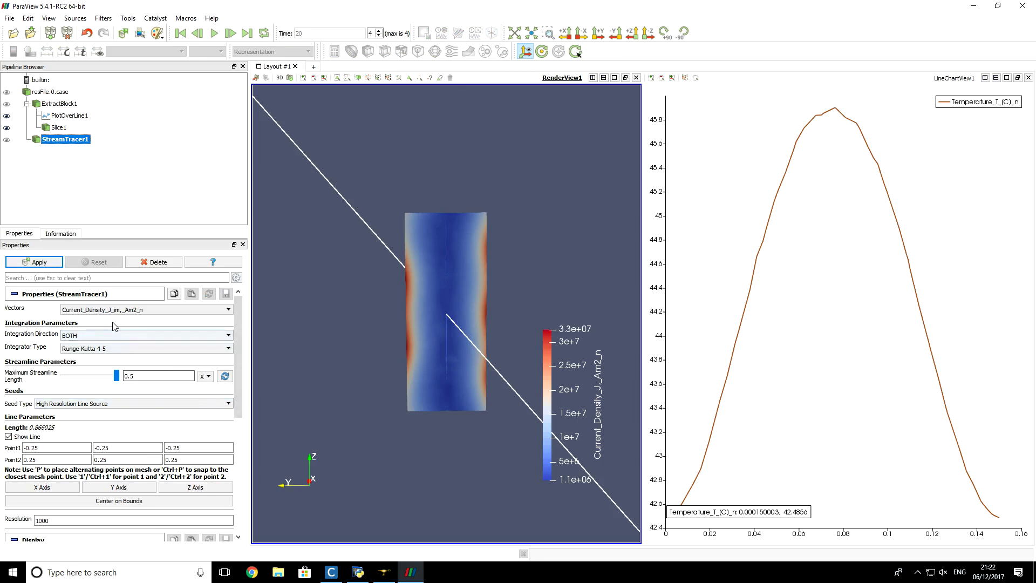
click(89, 310)
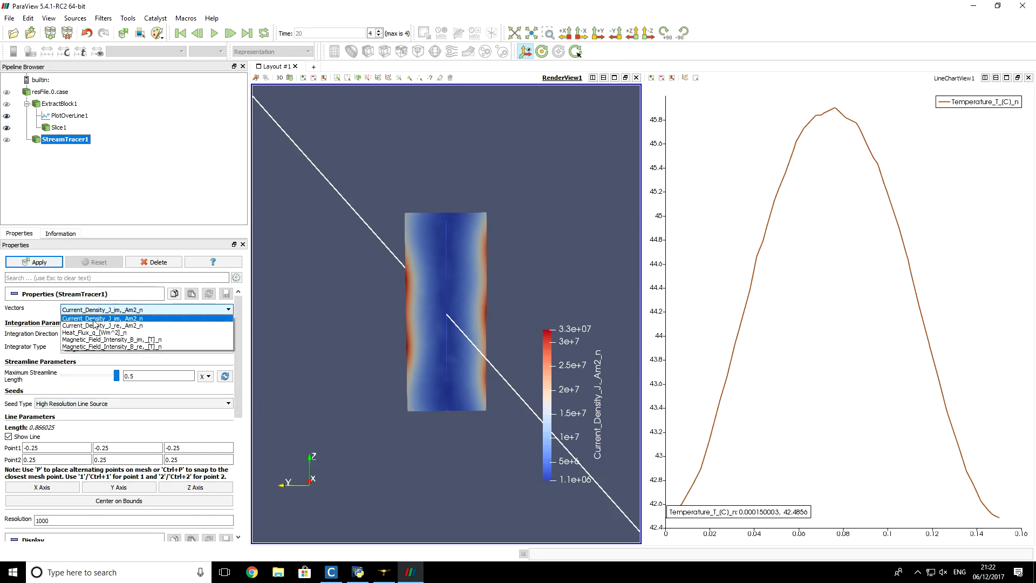
click(144, 346)
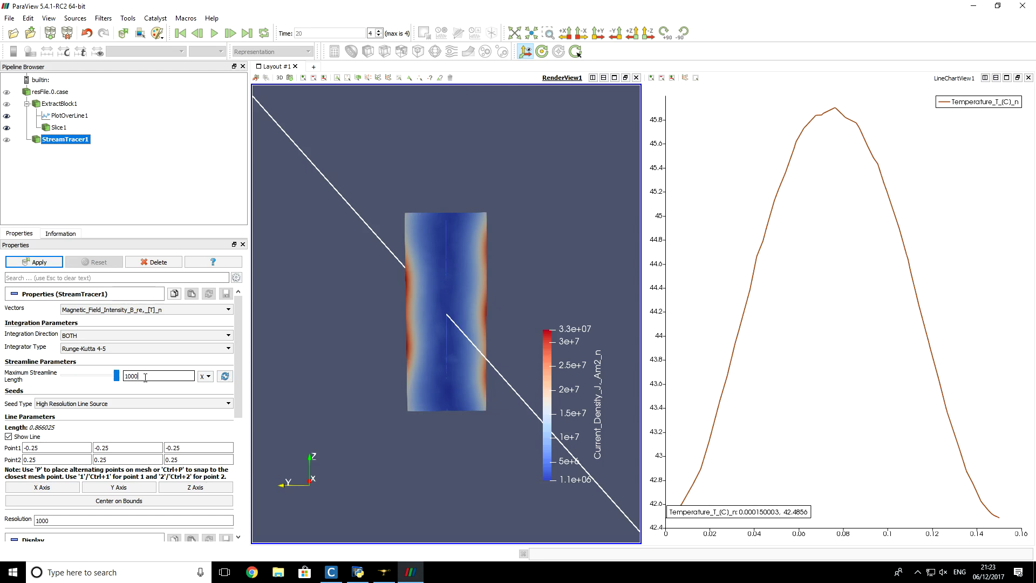
Align the seed line with the Z axis and set its resolution to 10
click(207, 489)
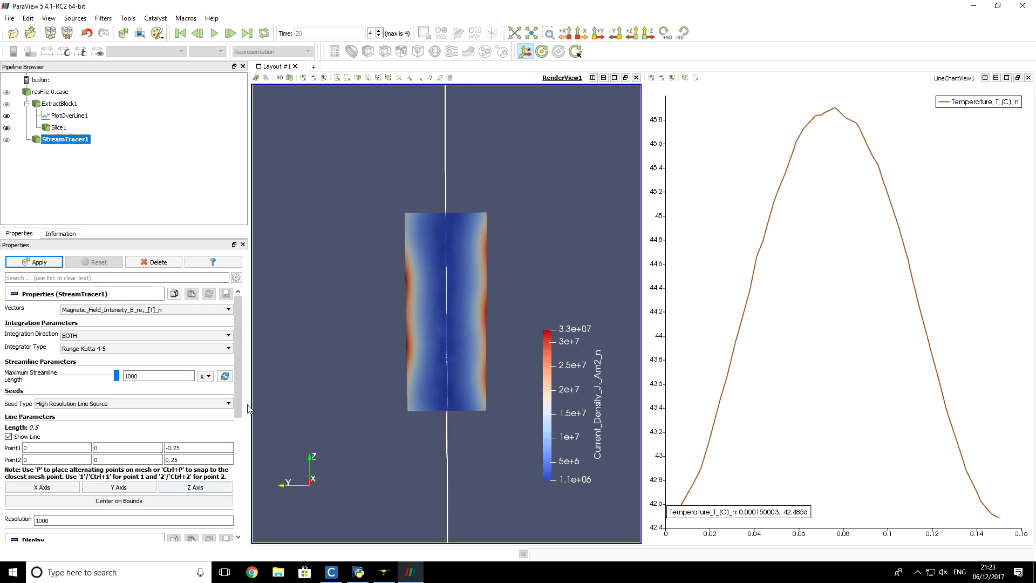
drag(235, 407, 232, 481)
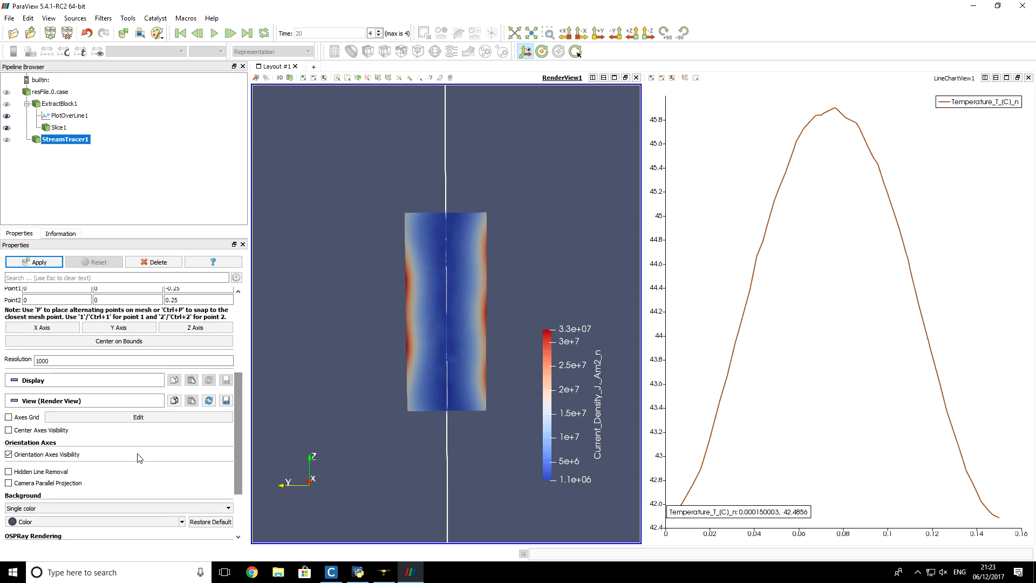
double_click(72, 360)
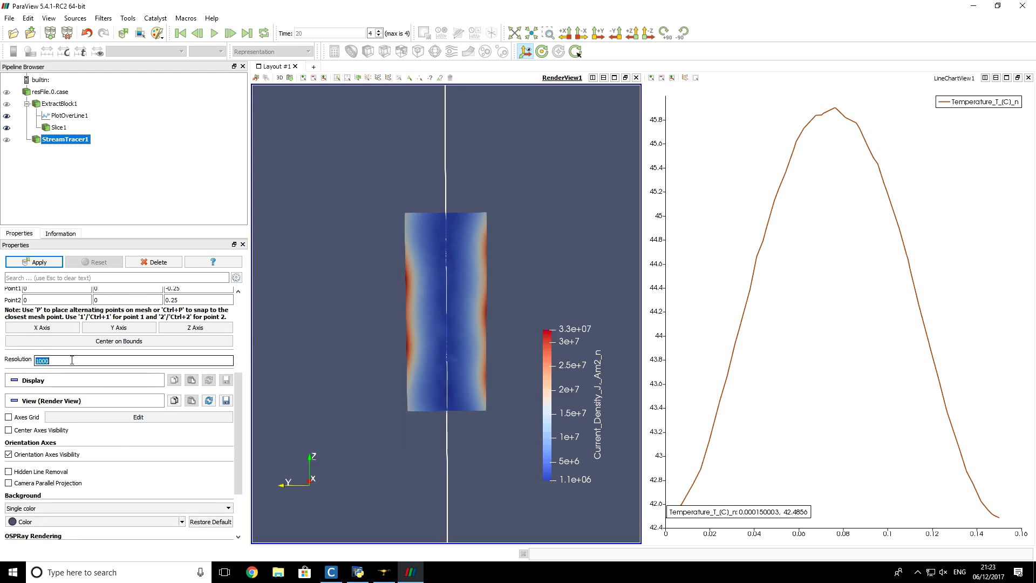
text(10)
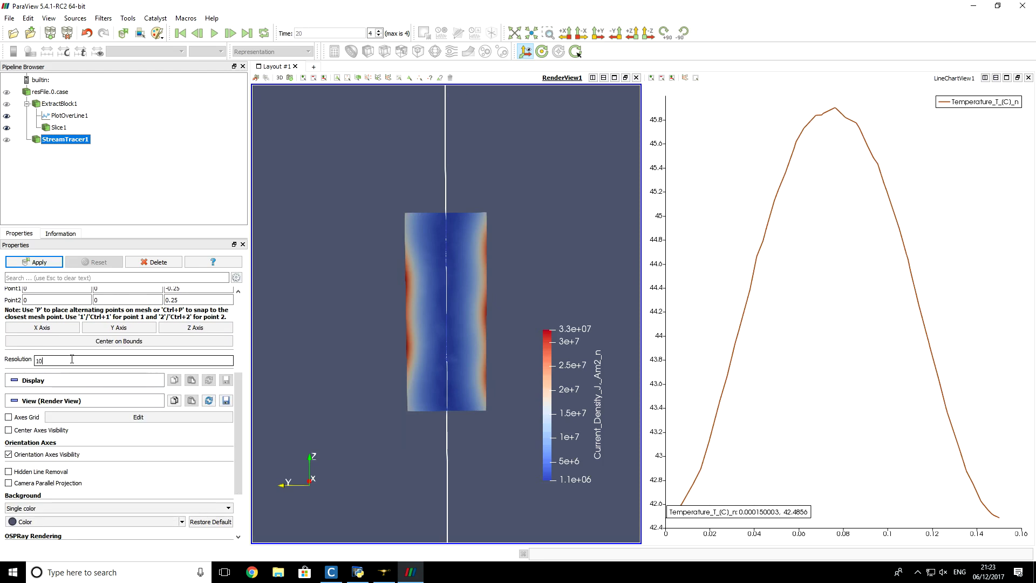
Generate the magnetic field streamlines and tilt the view to inspect them
click(29, 262)
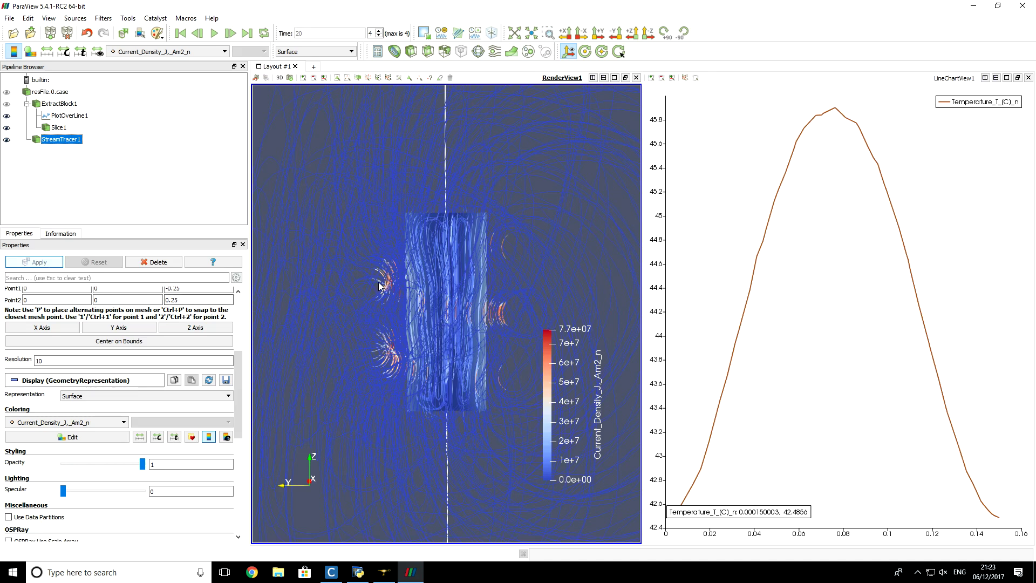
drag(380, 286, 388, 310)
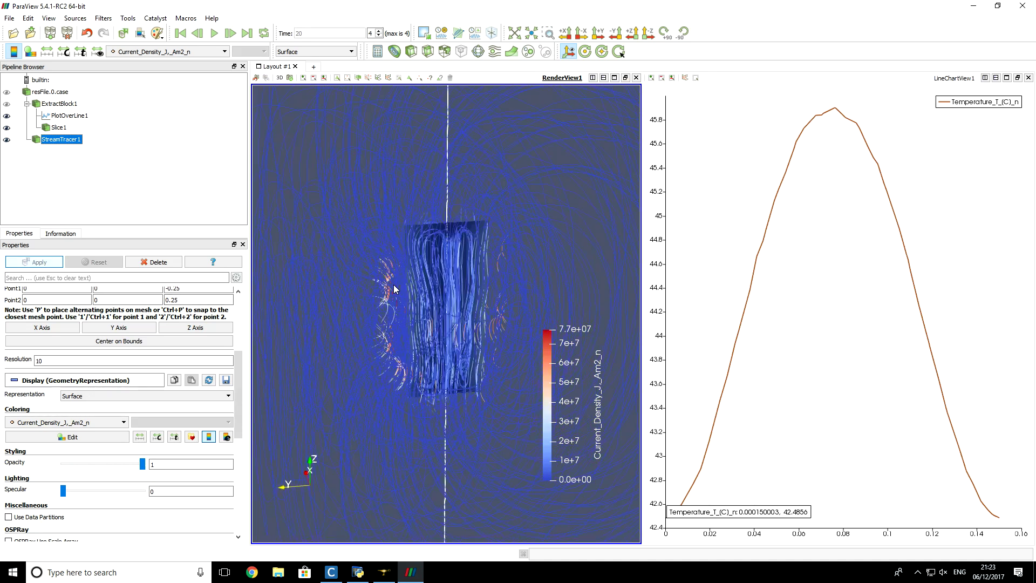
drag(235, 417, 235, 433)
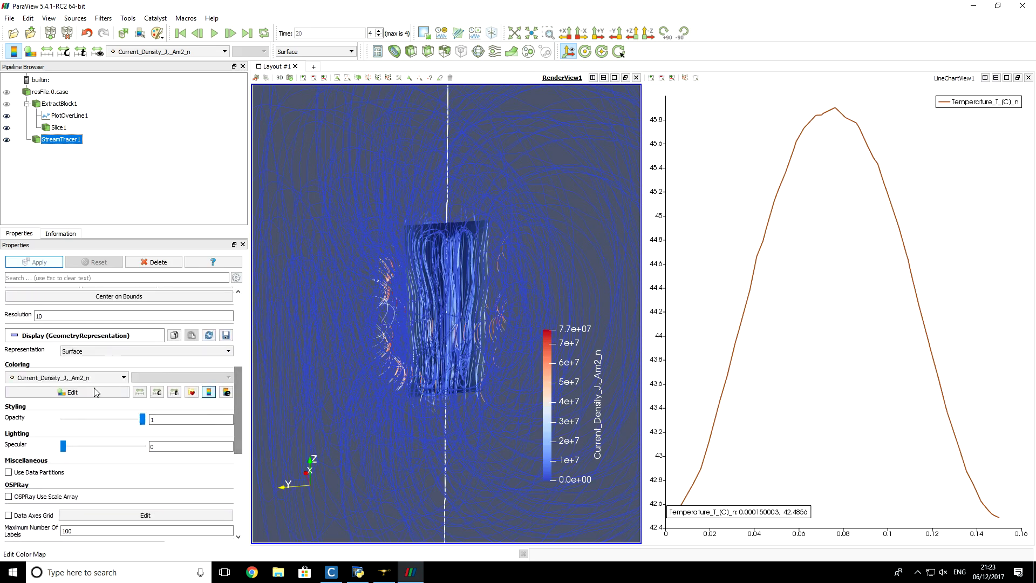
Colour the streamlines with Solid Color (white) and orbit to a tilted view
click(52, 380)
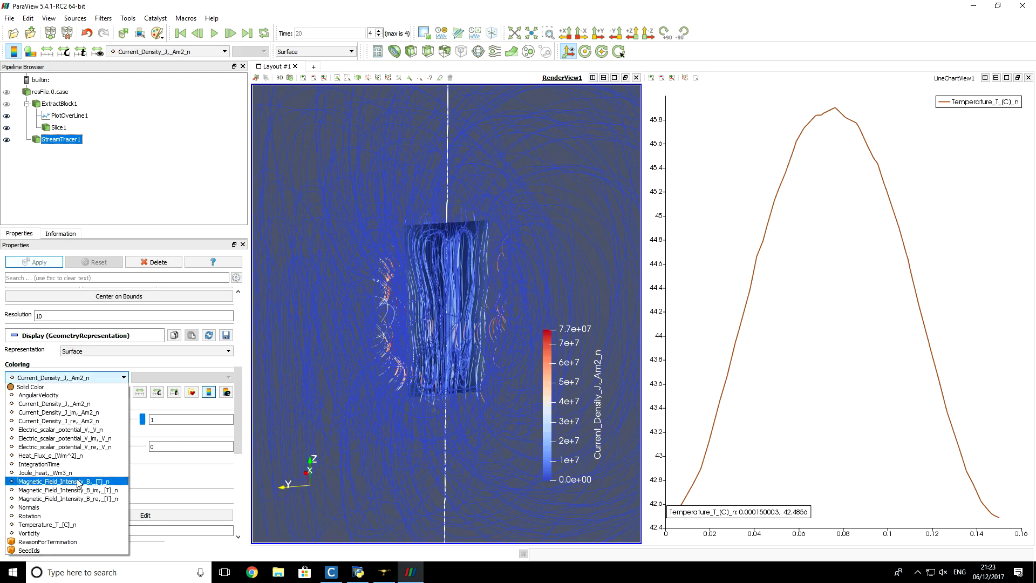
key(Escape)
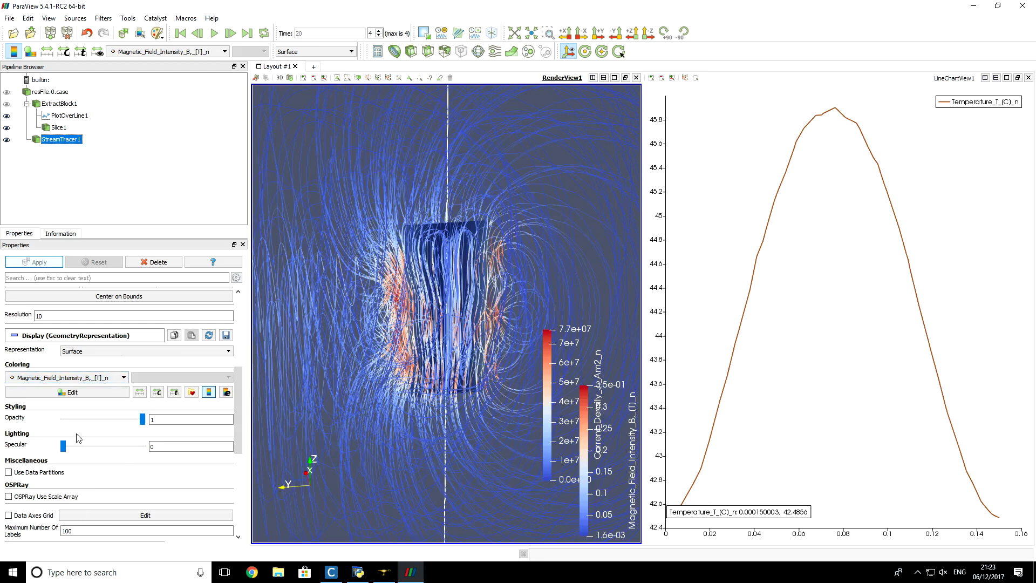
click(86, 377)
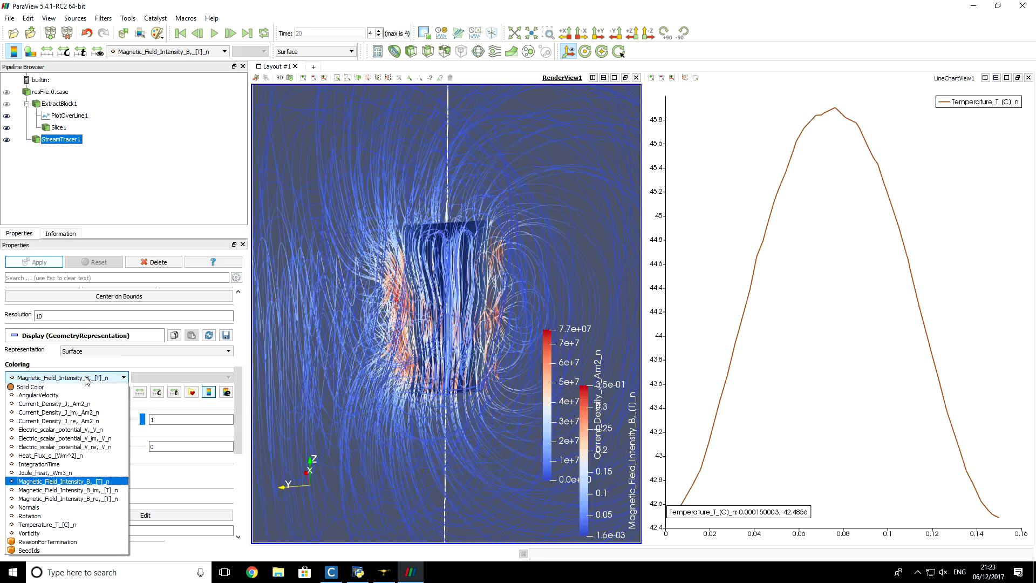
click(31, 387)
drag(380, 357, 515, 385)
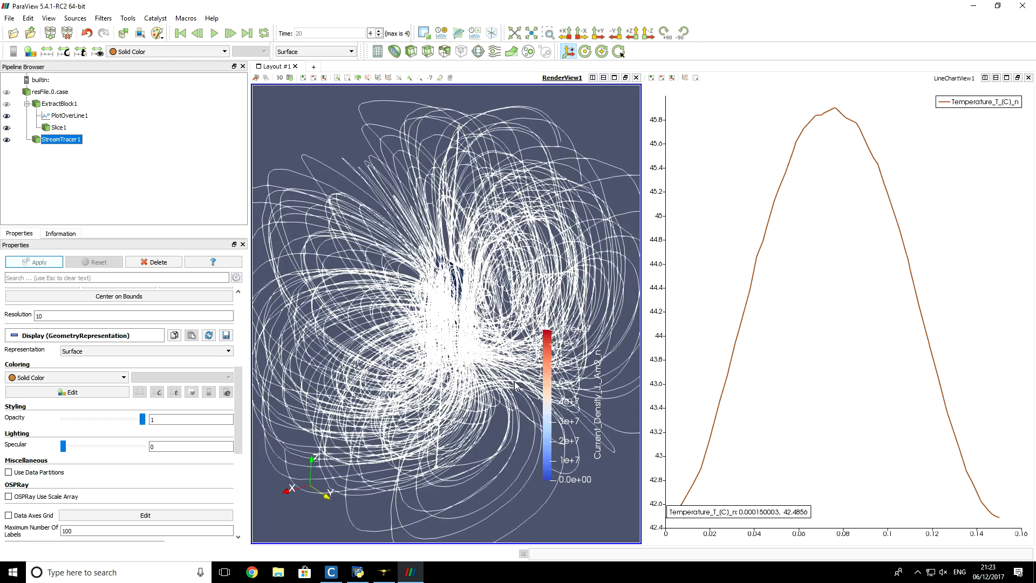
Include the inductor block in ExtractBlock1 and apply the change
click(54, 104)
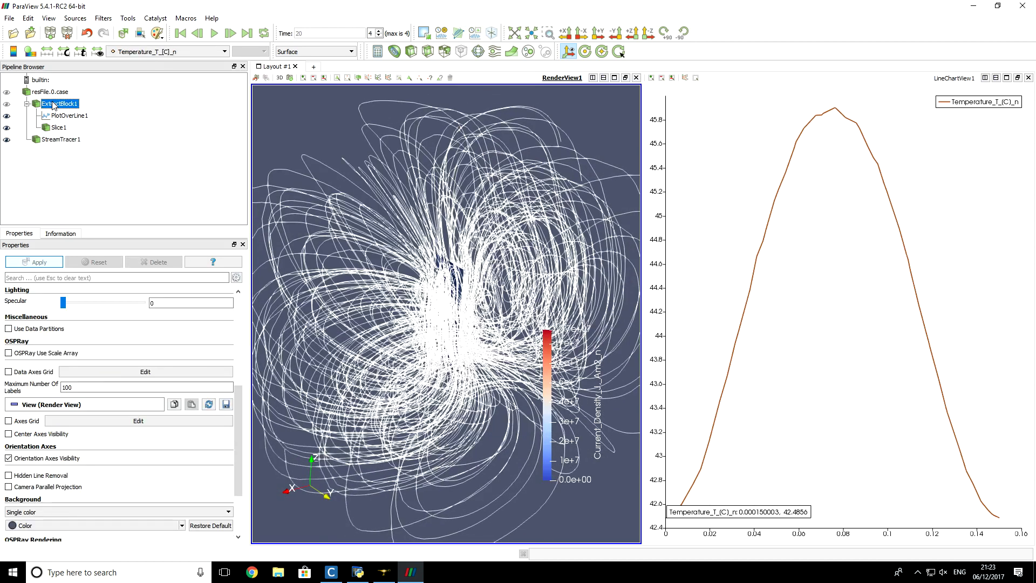
scroll(238, 400, up, 10)
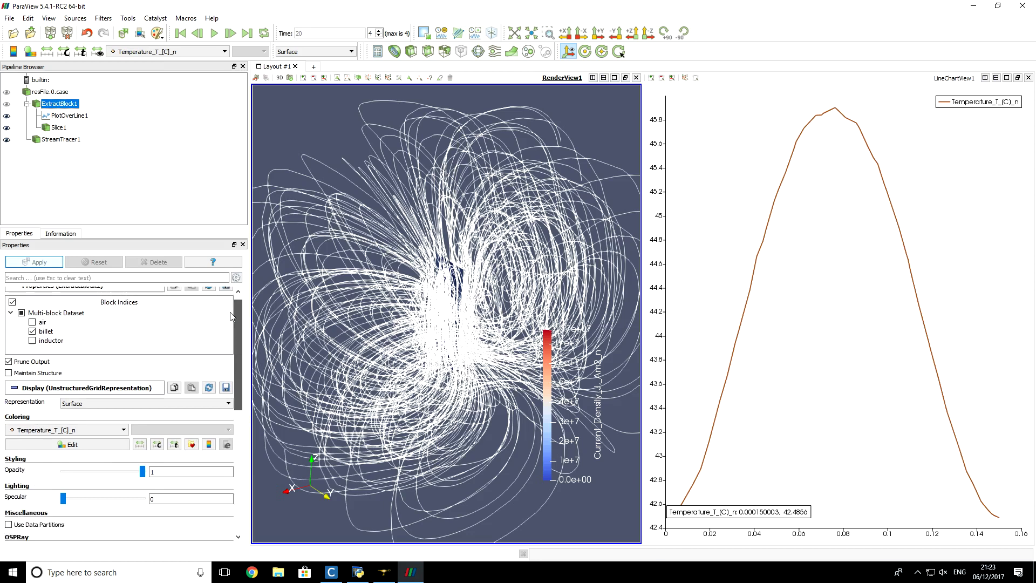
click(33, 349)
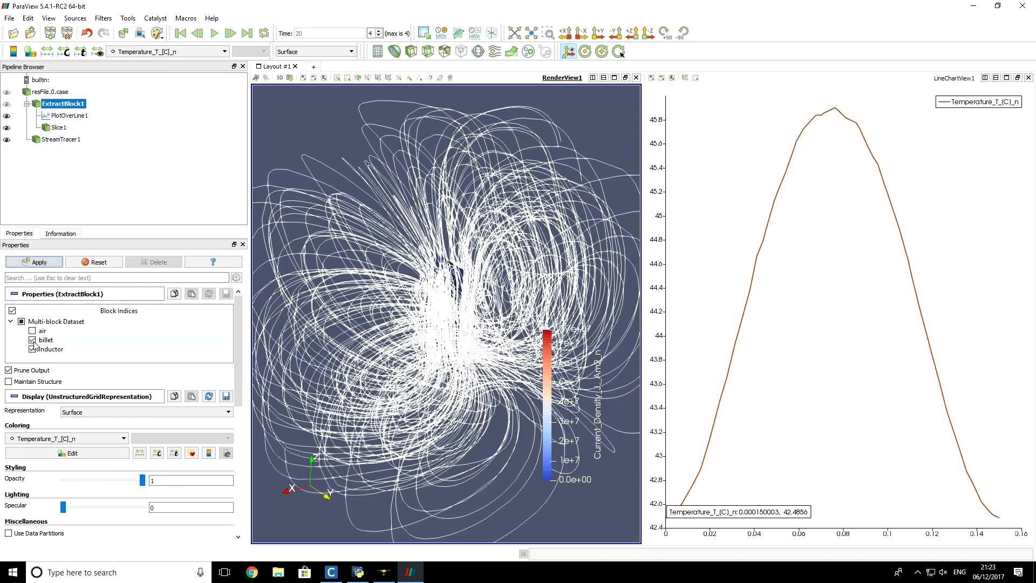
click(40, 263)
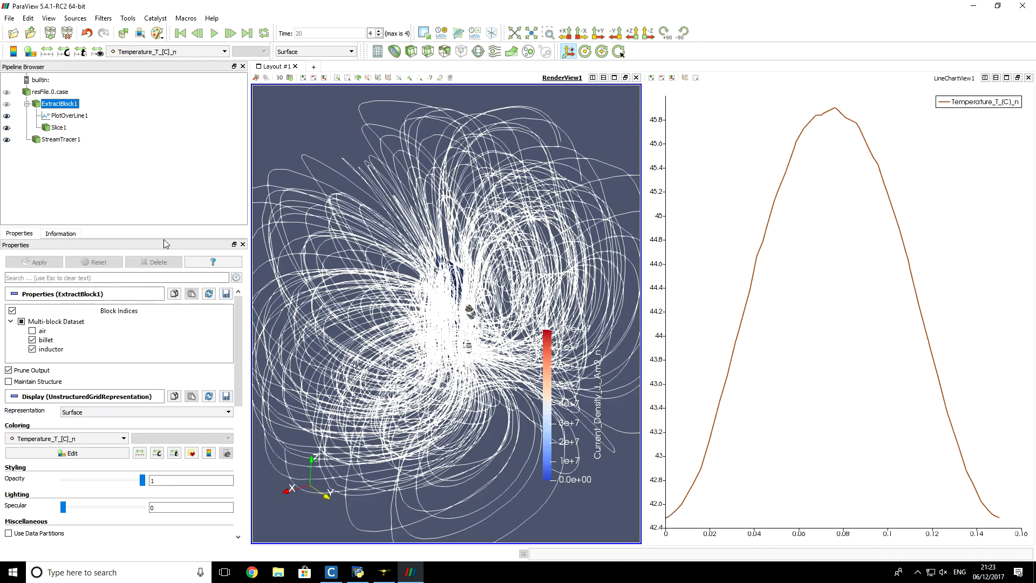
Make ExtractBlock1 visible and orbit around the billet and inductor coil
drag(467, 347, 470, 371)
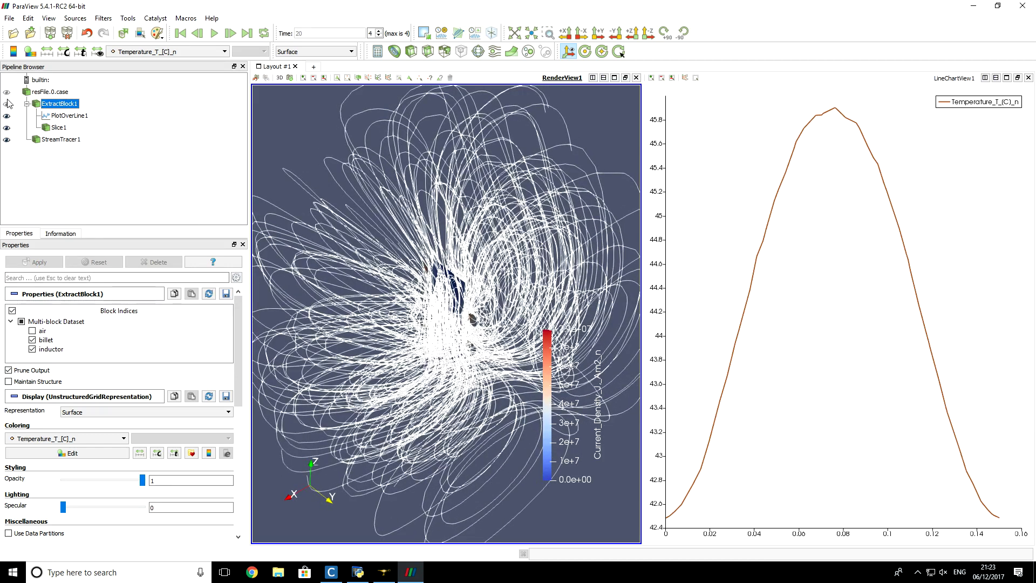
click(6, 104)
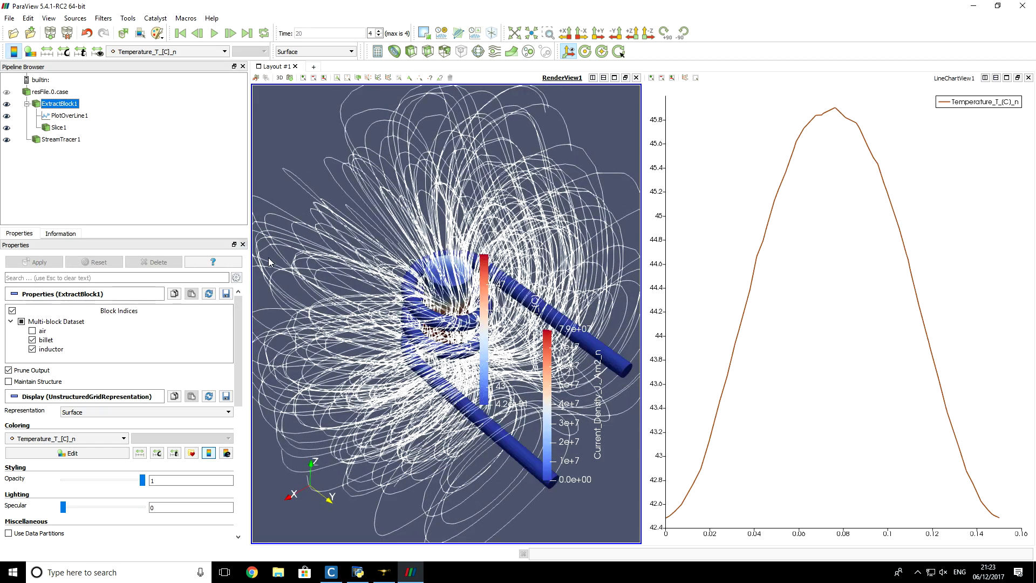
drag(459, 422, 440, 366)
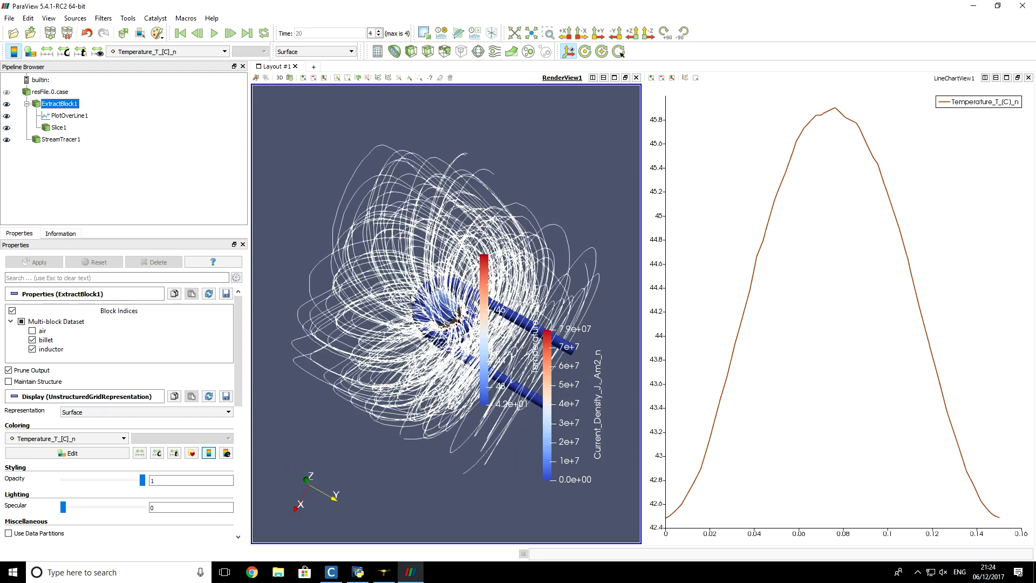
drag(412, 298, 445, 310)
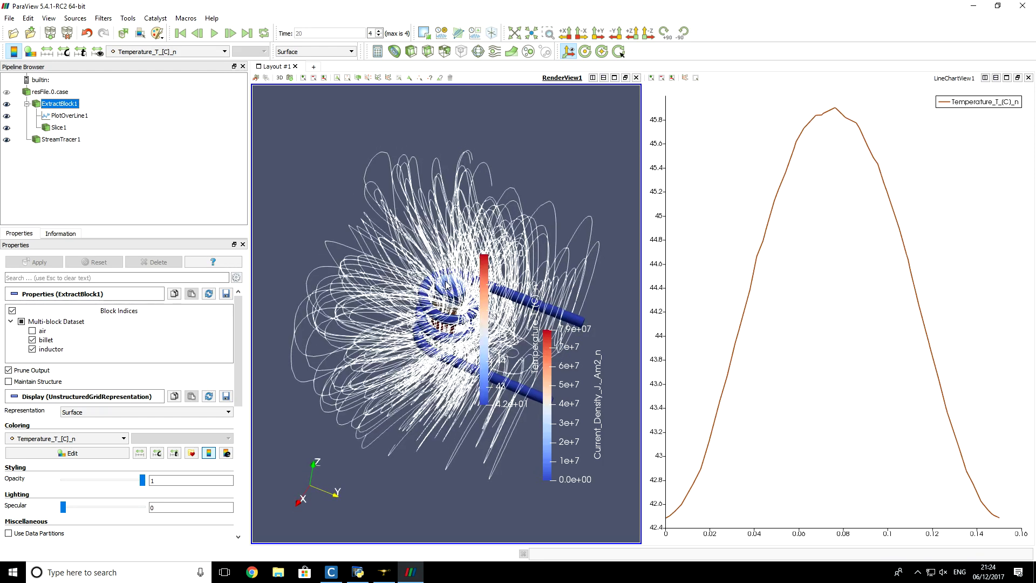
drag(399, 392, 456, 275)
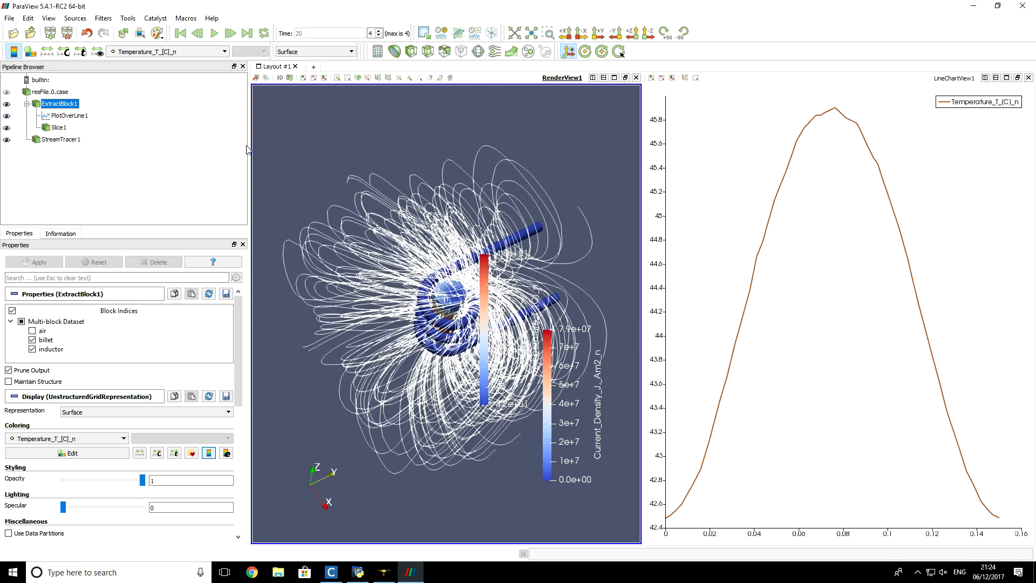
click(80, 23)
mouse_move(104, 21)
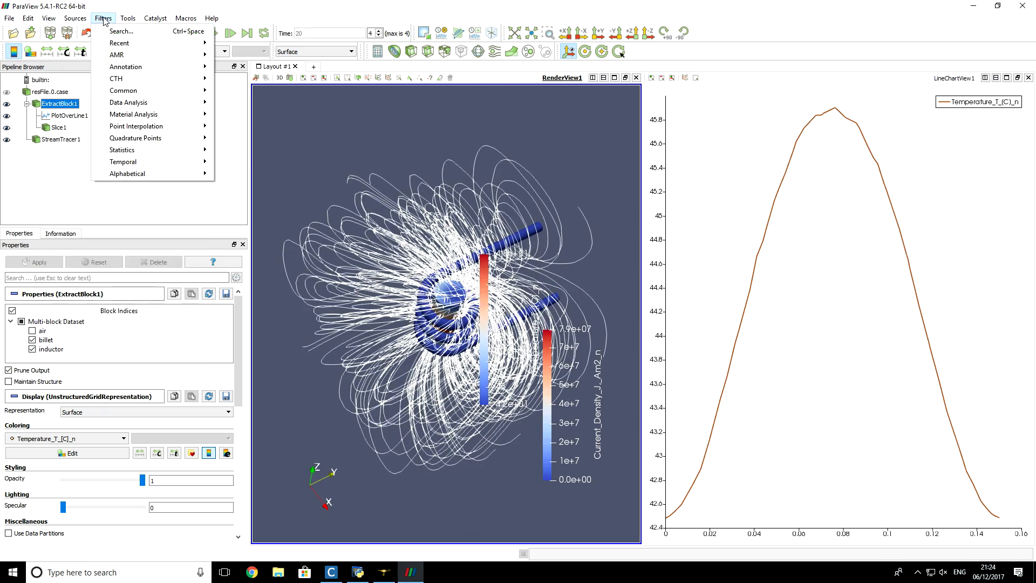
mouse_move(135, 175)
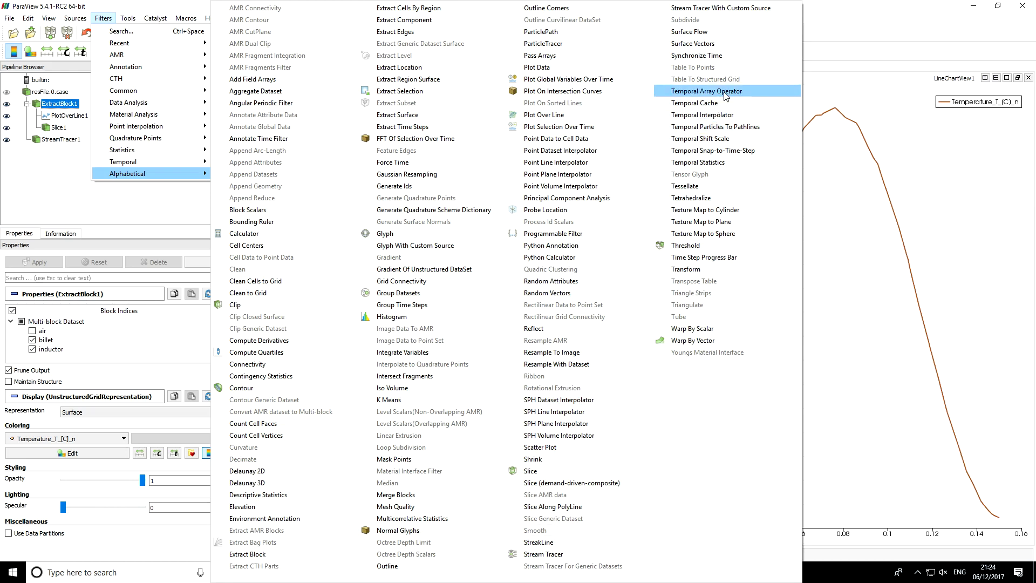
click(572, 315)
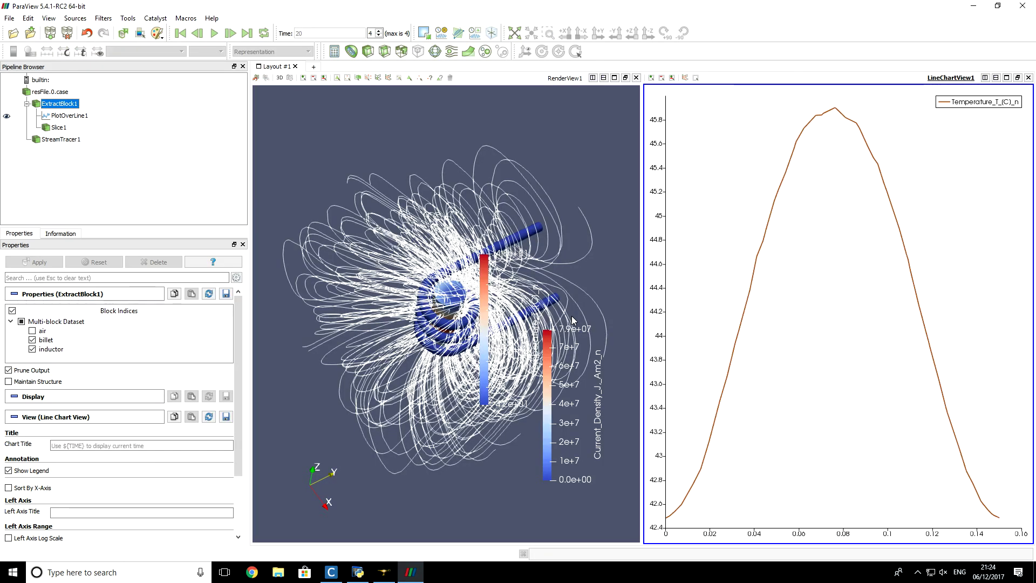